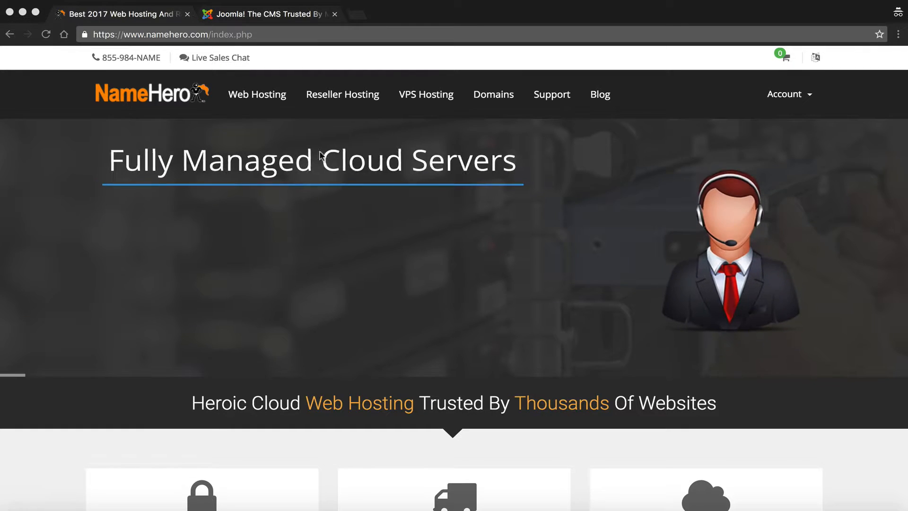
Step: Open the 'Try out now! Demo' page from joomla.org, browse it, then return to the NameHero tab
left_click(288, 13)
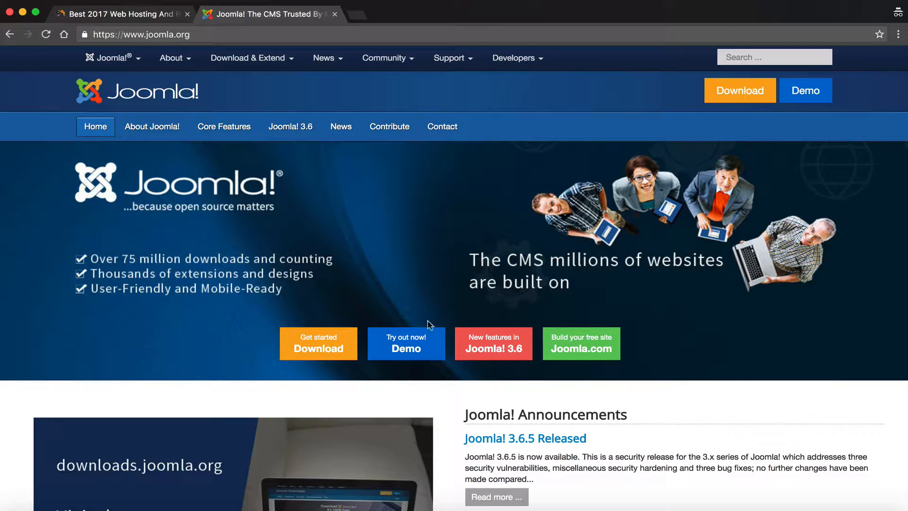
left_click(400, 337)
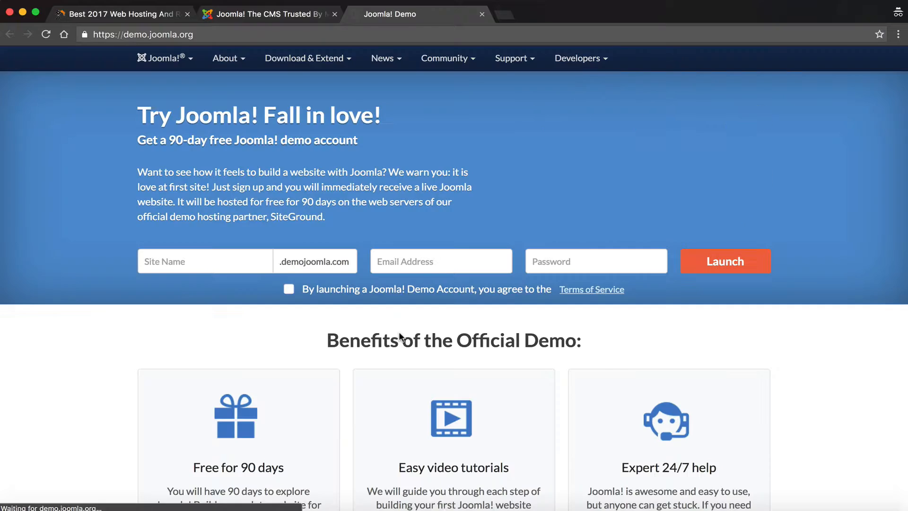
scroll(400, 336, "down", 3)
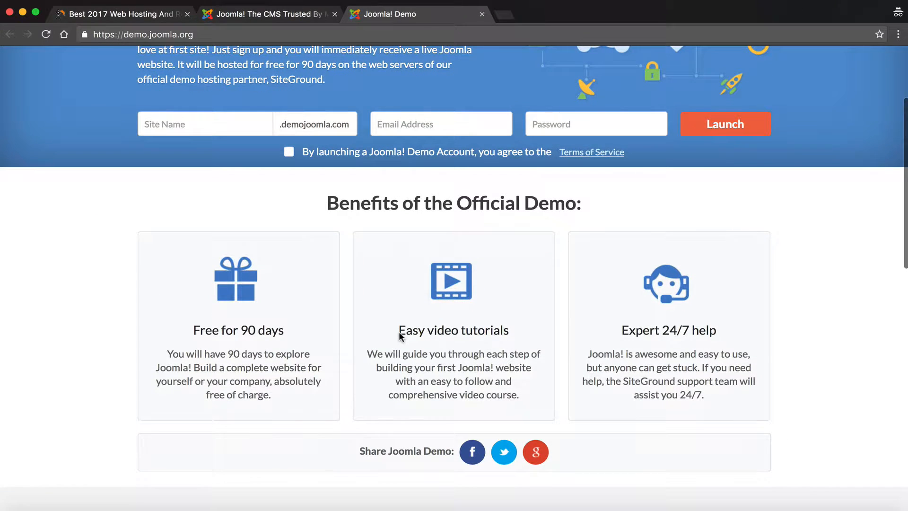
scroll(399, 336, "down", 3)
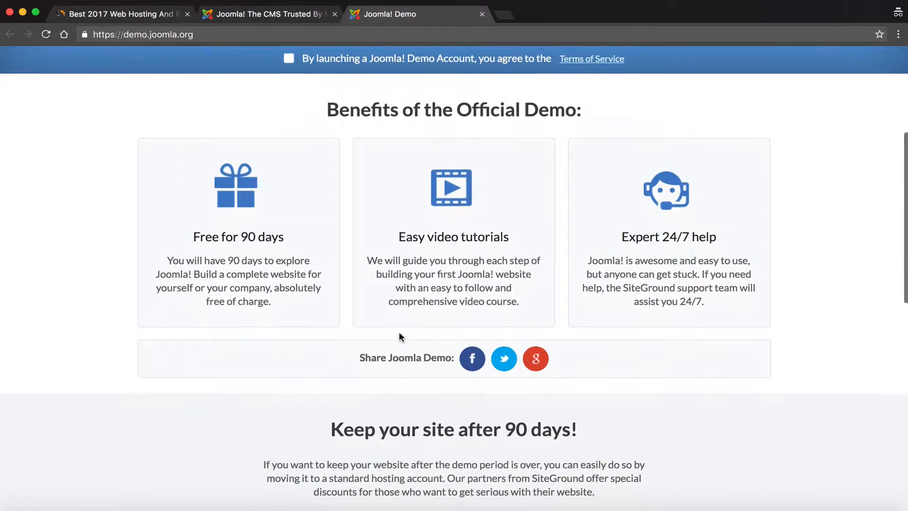
scroll(400, 336, "up", 2)
scroll(400, 336, "up", 3)
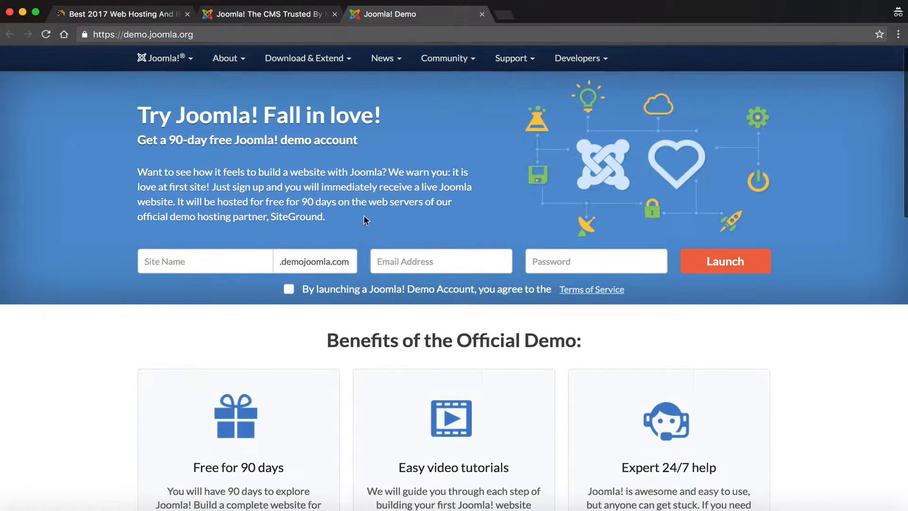
left_click(262, 17)
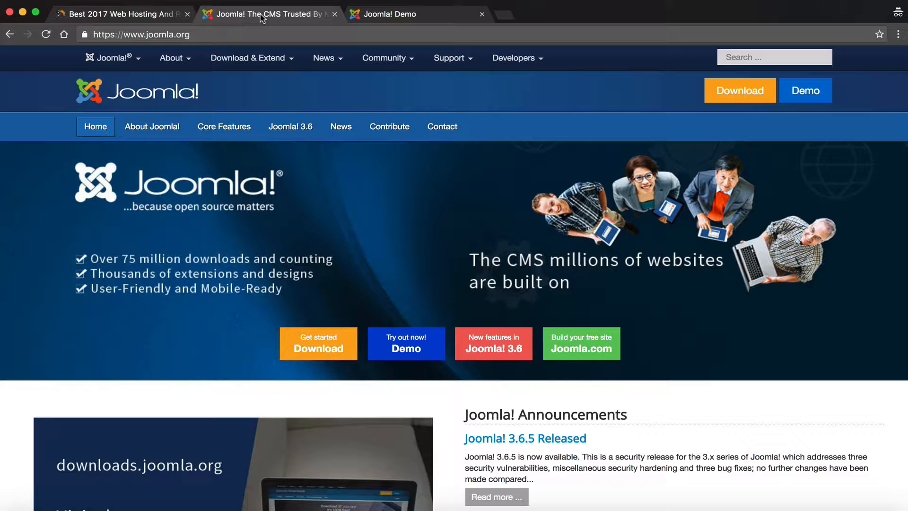
left_click(123, 14)
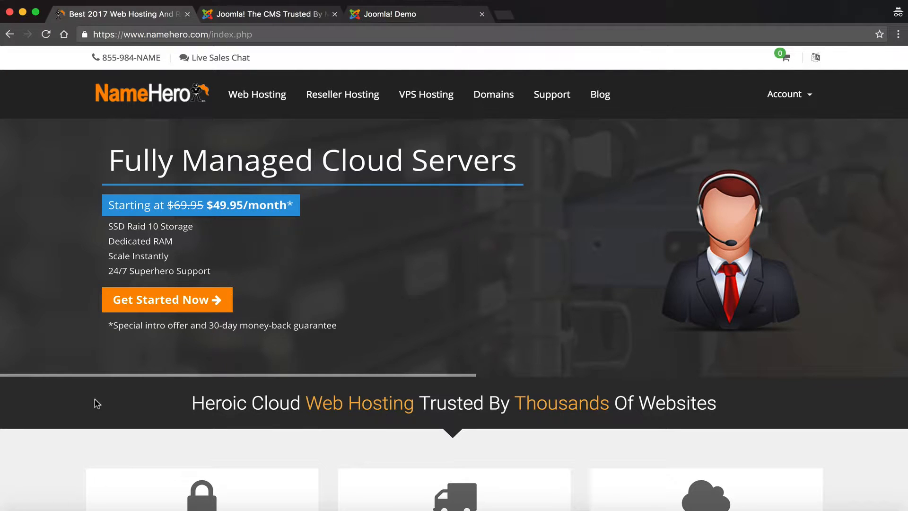
scroll(97, 403, "down", 4)
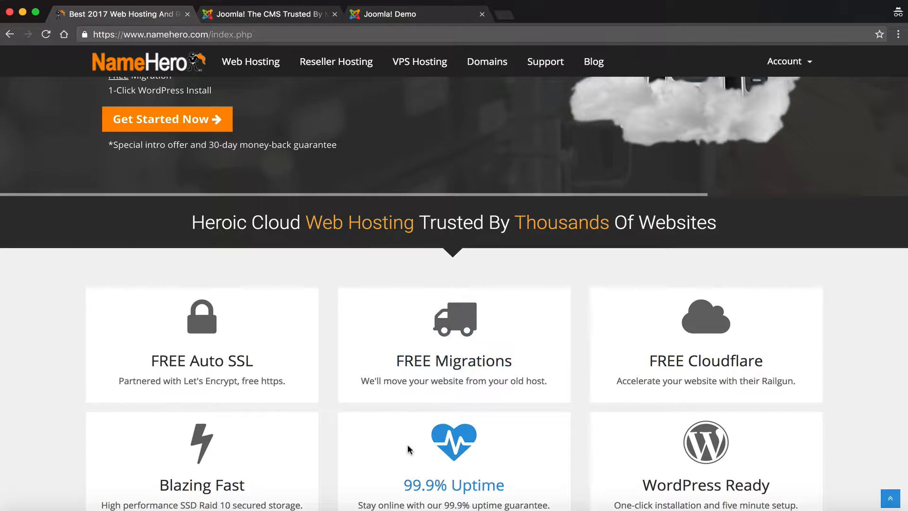
scroll(425, 311, "up", 5)
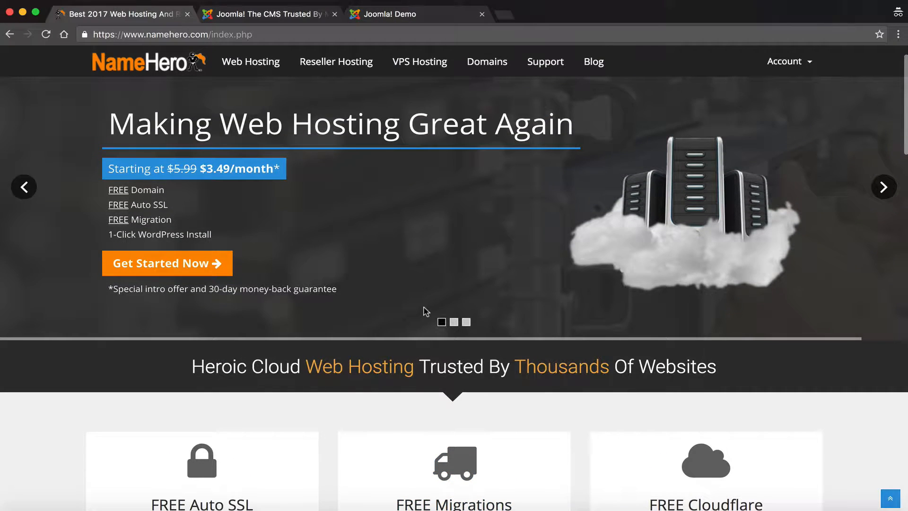
scroll(426, 311, "up", 2)
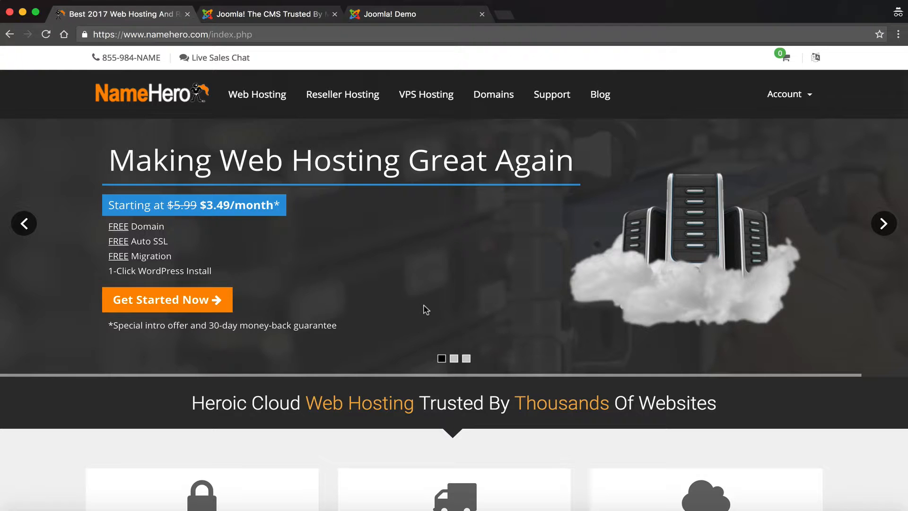
Step: Show the Starter $3.49, Plus $5.95 and Business $13.95 plans, then open Web Hosting Plus's term prices
left_click(203, 302)
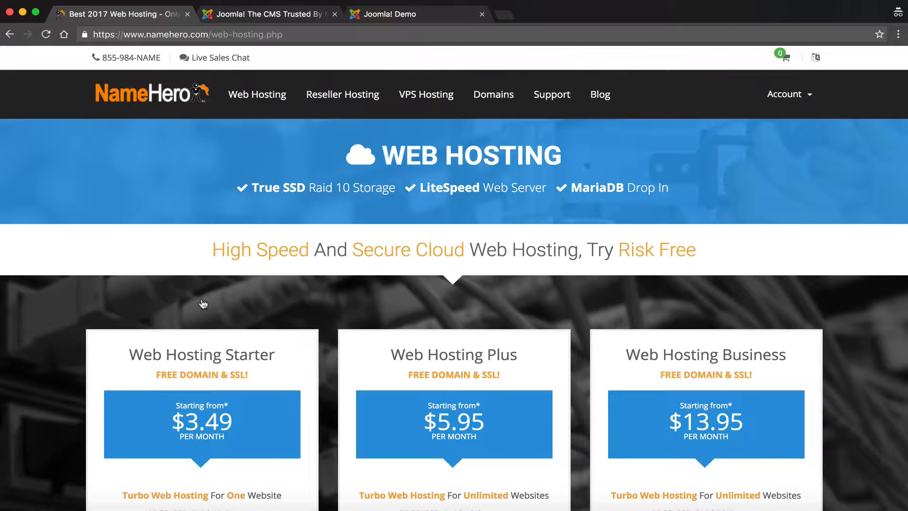
scroll(203, 303, "down", 5)
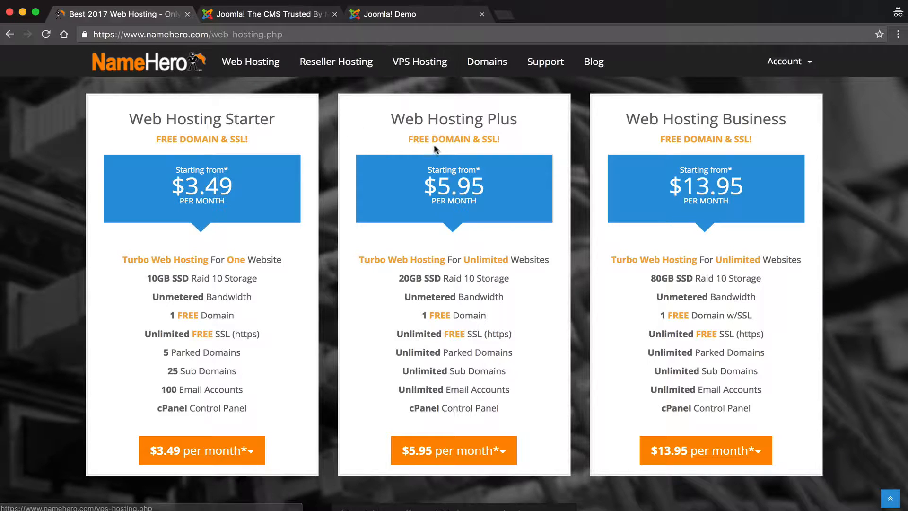
left_click_drag(439, 119, 405, 120)
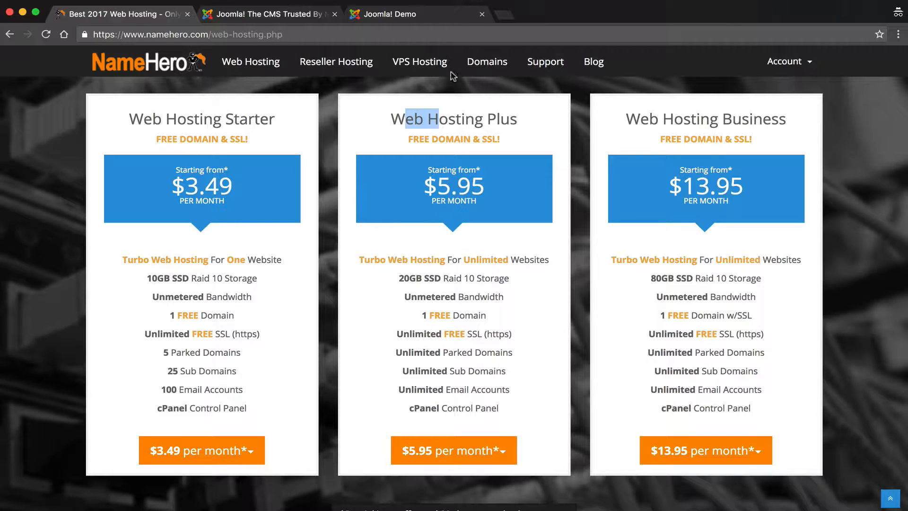
left_click(388, 121)
left_click_drag(388, 121, 519, 126)
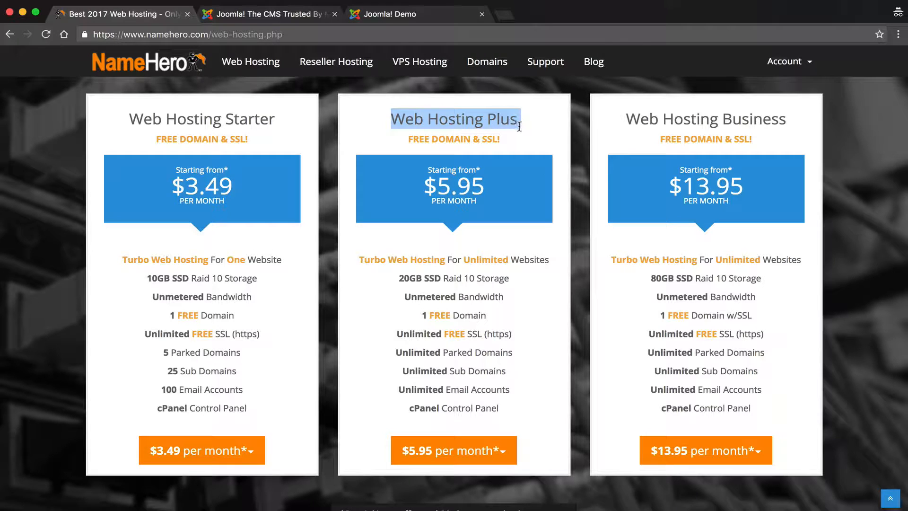
left_click(519, 126)
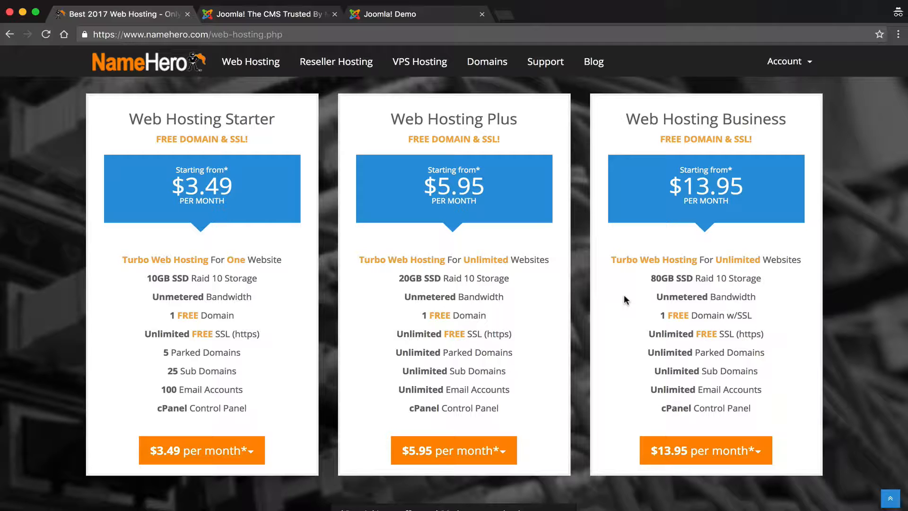
scroll(623, 295, "down", 2)
scroll(620, 274, "up", 1)
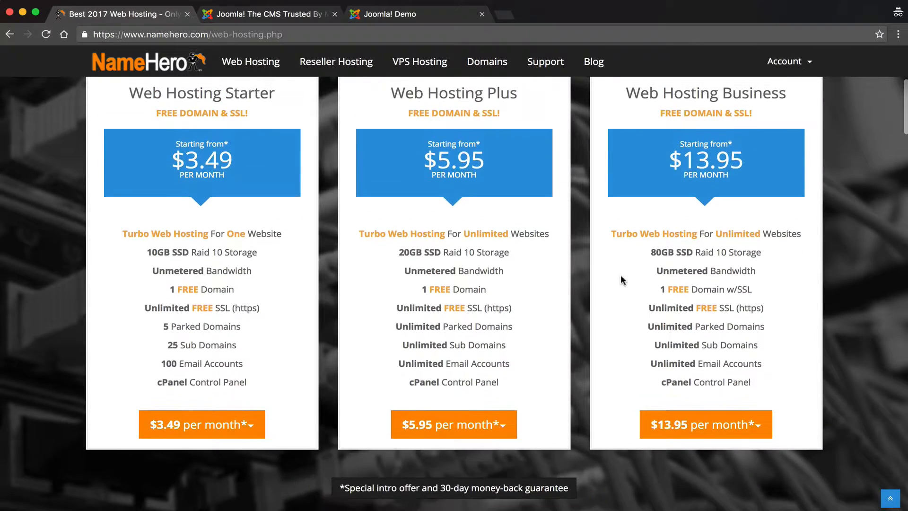
left_click(503, 425)
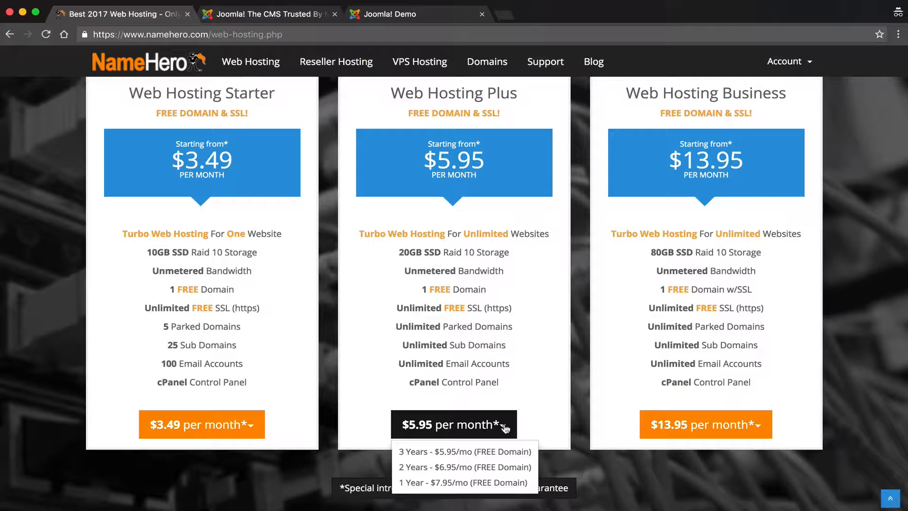
Step: Choose the 3-year Web Hosting Plus term and the 'I will use my existing domain' option
left_click(449, 452)
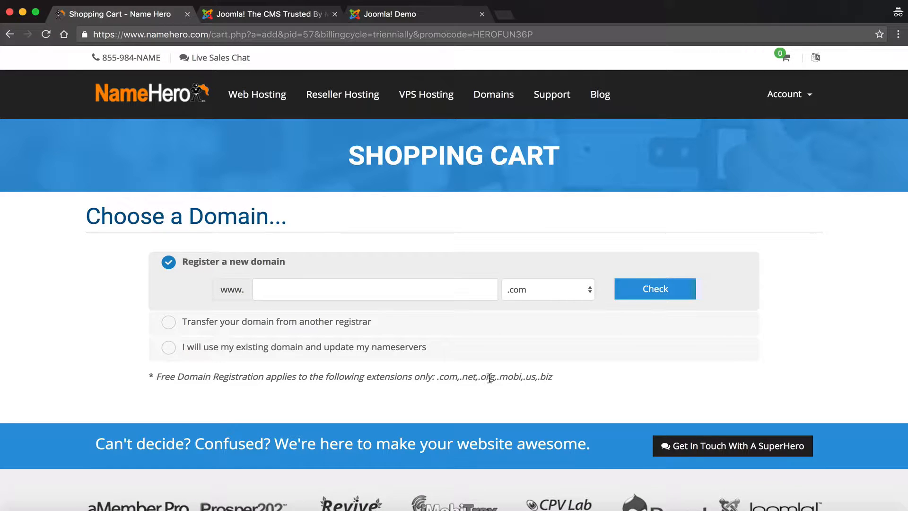
left_click_drag(553, 374, 433, 376)
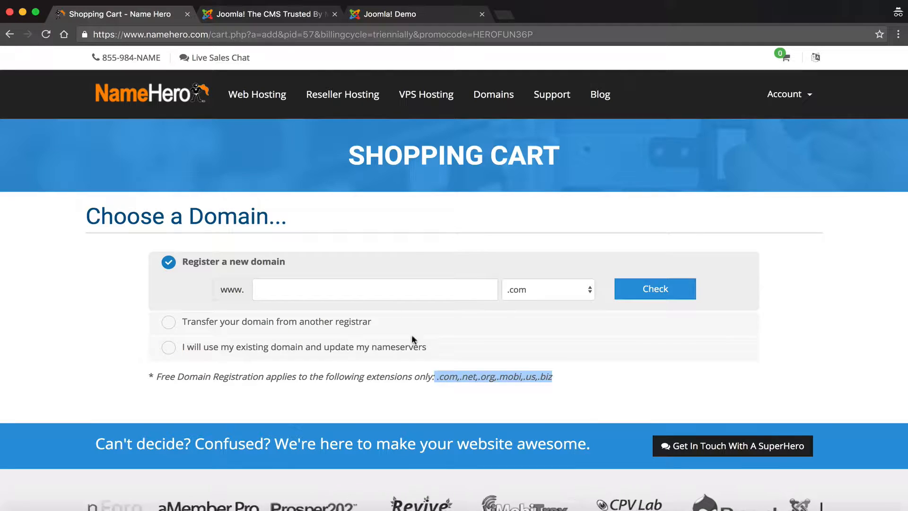
left_click(357, 292)
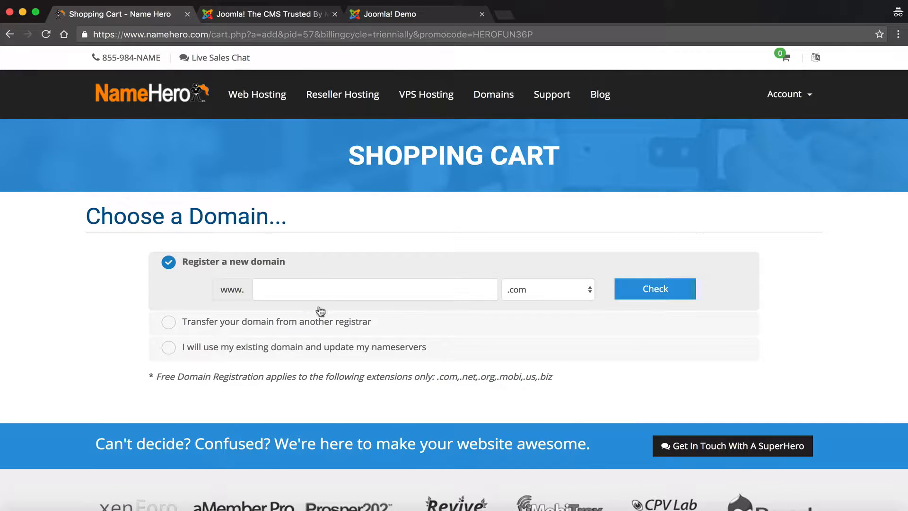
left_click(312, 322)
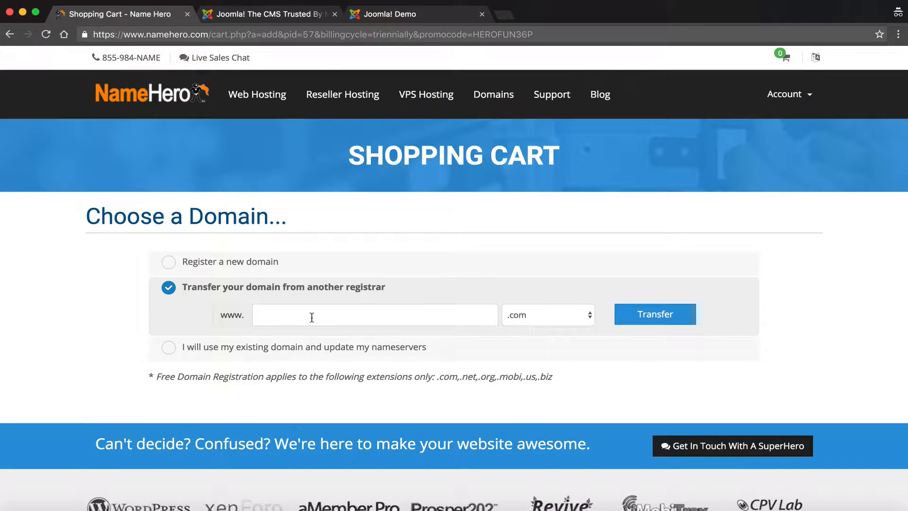
left_click(289, 347)
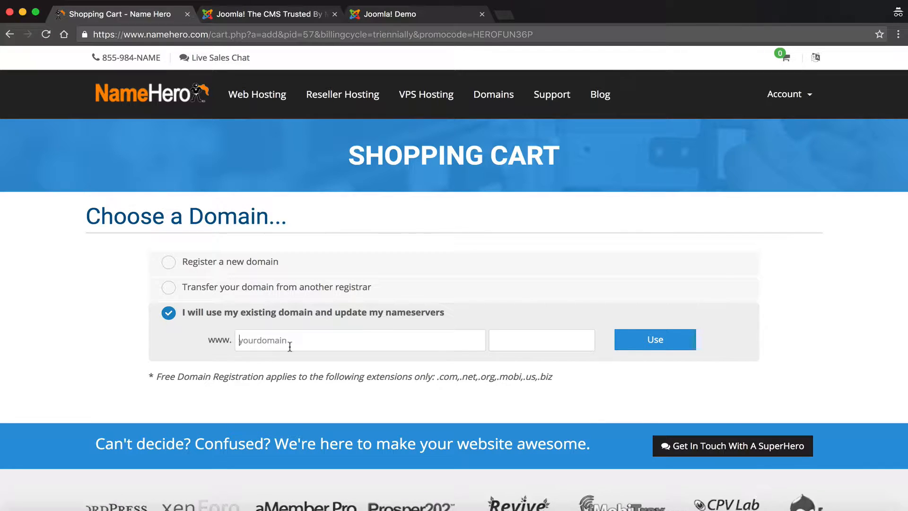
Step: Enter websitehero.net as the existing domain and confirm it with Use
type("websitehero")
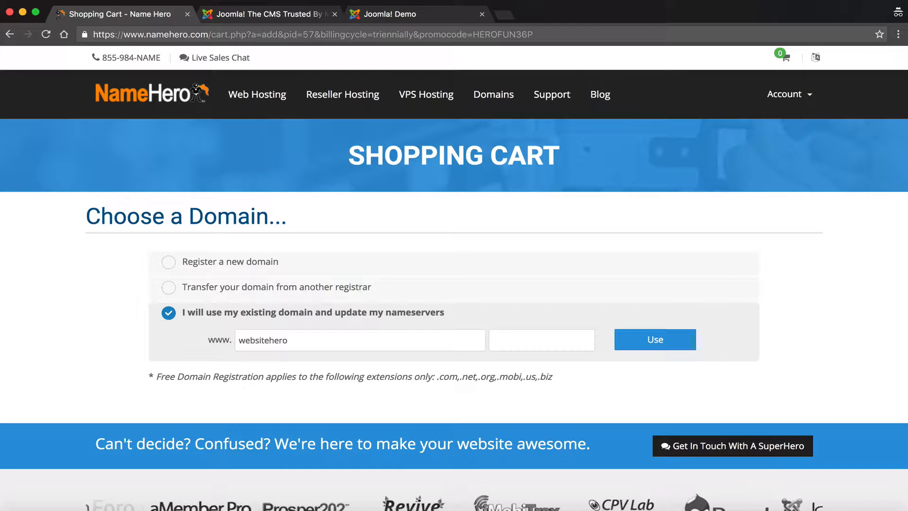
key("Tab")
type("net")
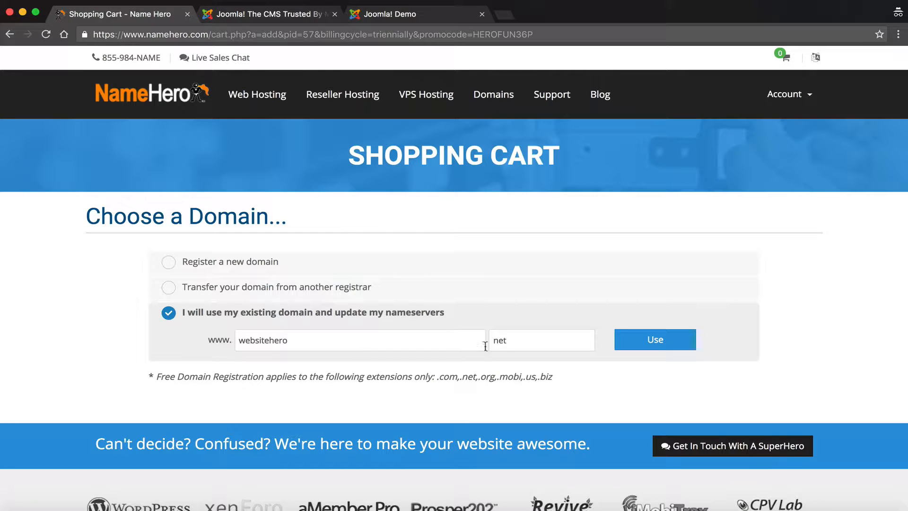
double_click(515, 340)
left_click(656, 349)
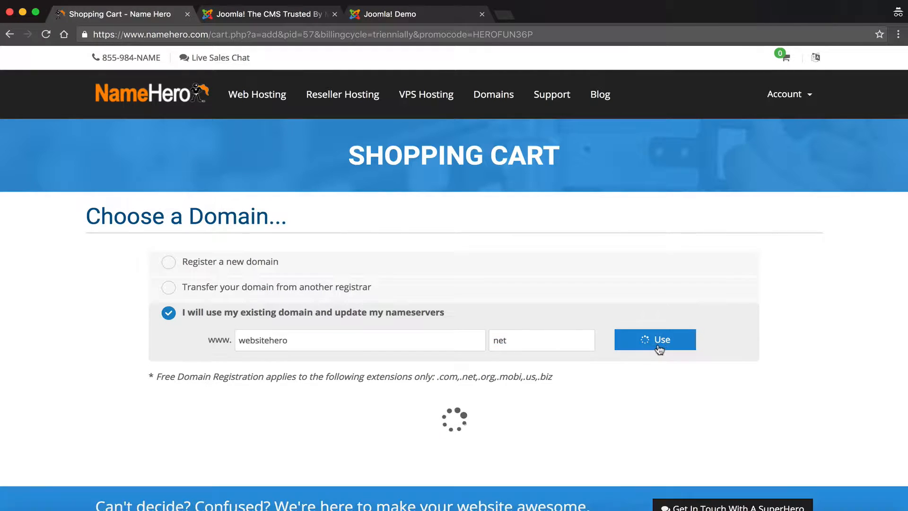
scroll(659, 349, "down", 1)
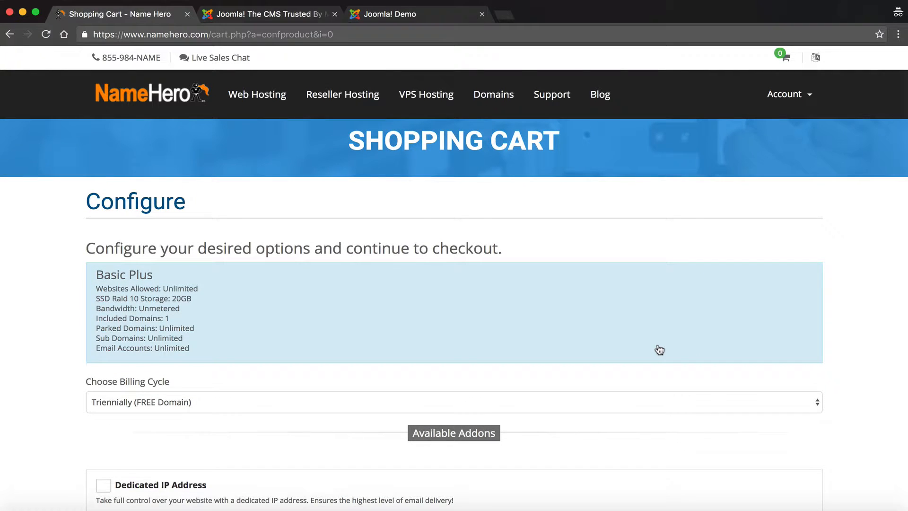
Step: Check out Basic Plus Turbo Web Hosting with promo HEROFUN36P, bringing the total to $214.20 due today
scroll(659, 349, "down", 5)
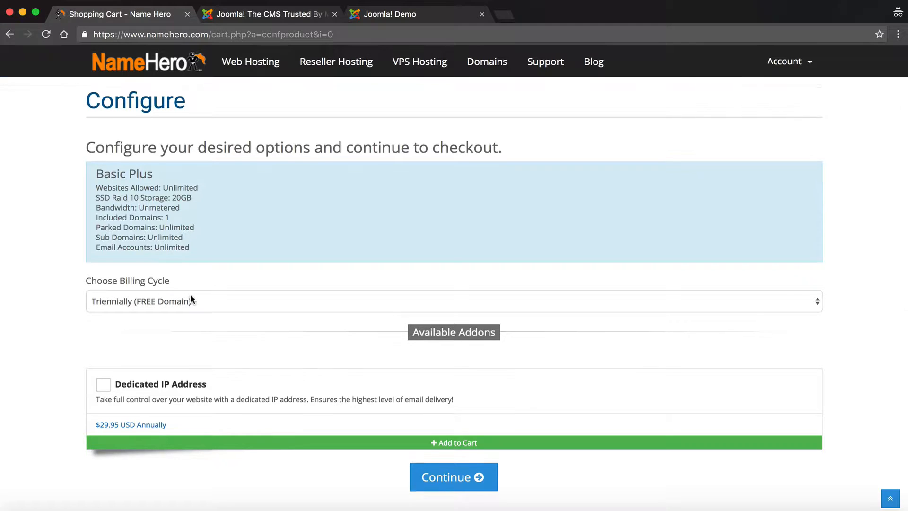
scroll(191, 296, "down", 2)
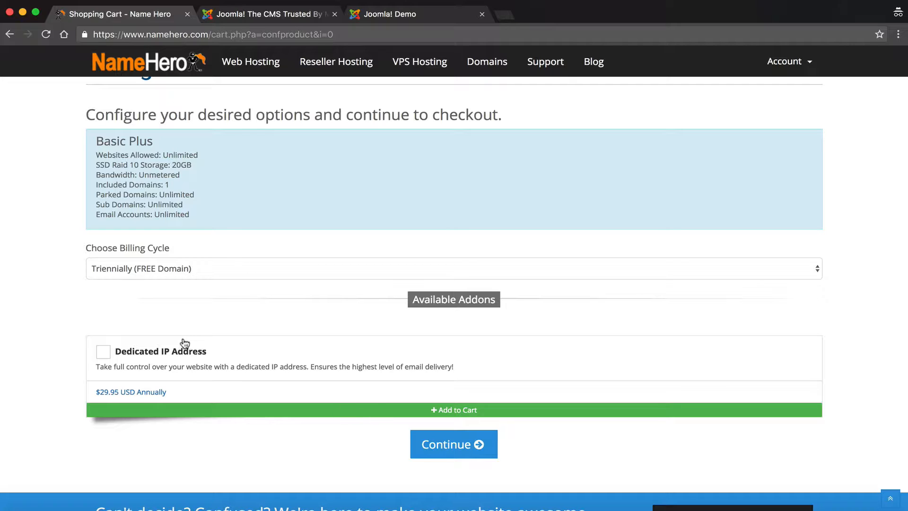
left_click(438, 454)
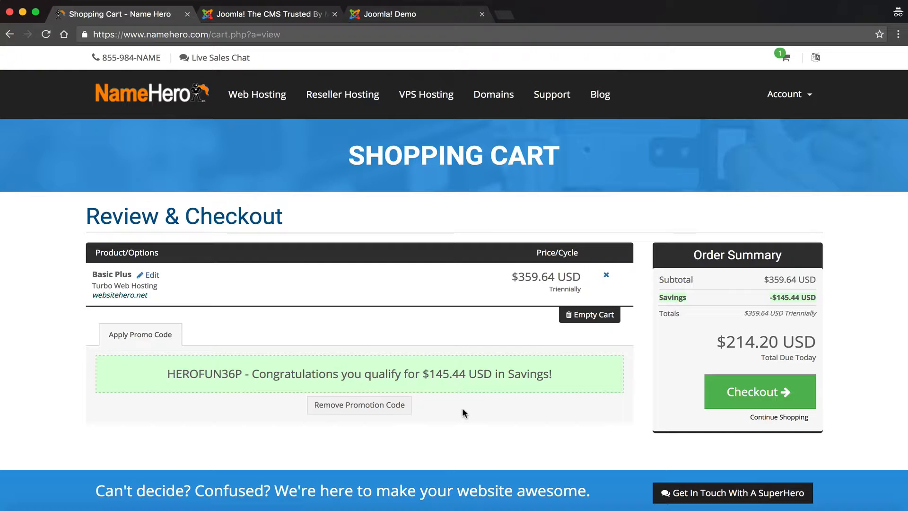
left_click(549, 5)
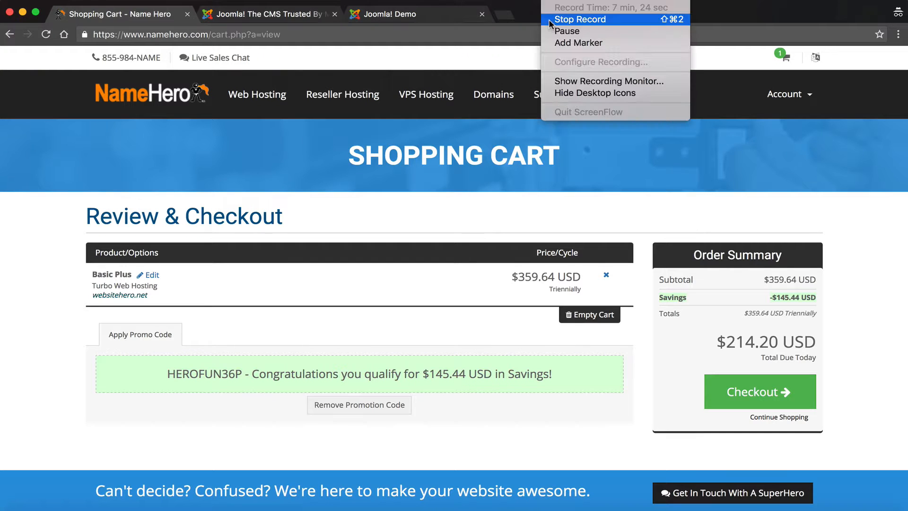
left_click(551, 31)
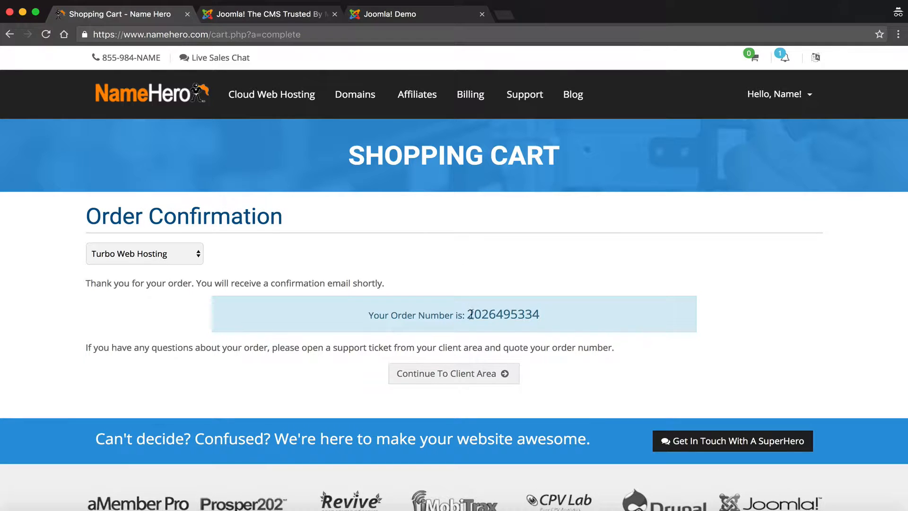
Step: Select the new order number on the Order Confirmation page and continue to the Client Area
left_click_drag(542, 312, 470, 312)
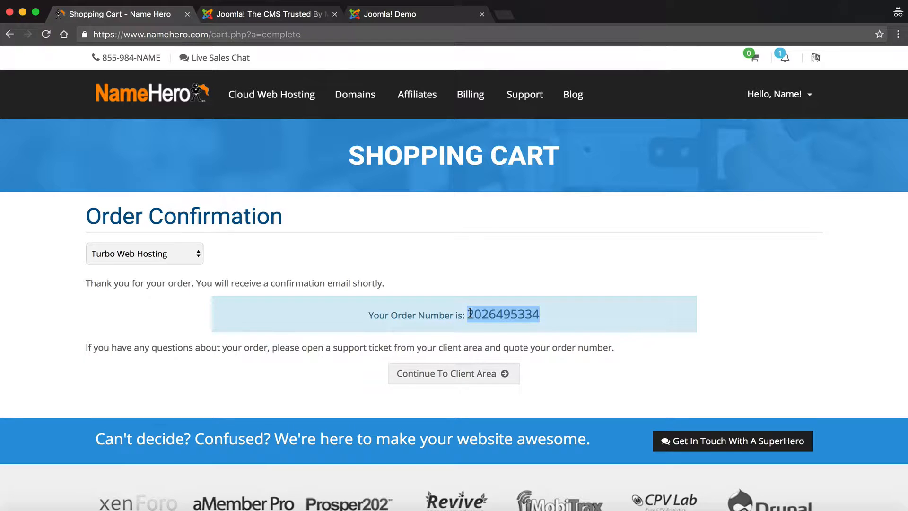
left_click(423, 371)
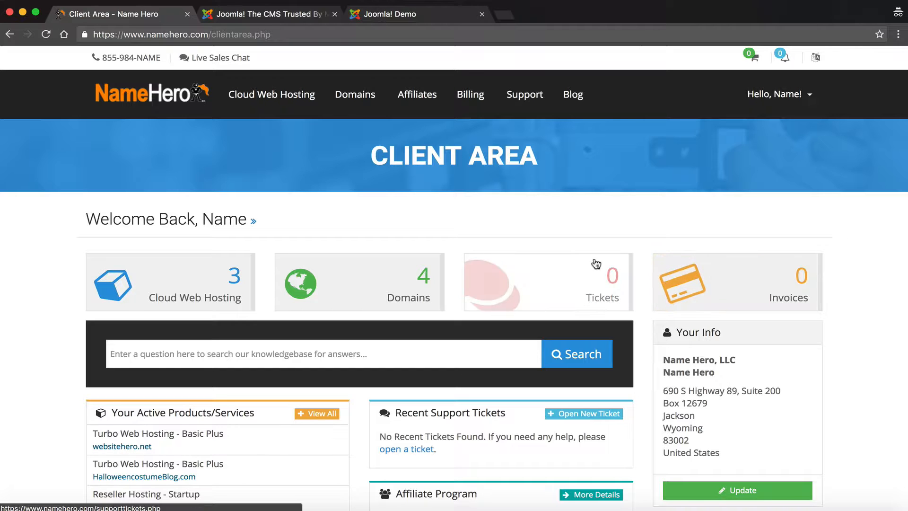
Step: Scroll through the Client Area dashboard's services, domains, tickets and invoices panels, then back to the top
scroll(594, 266, "down", 4)
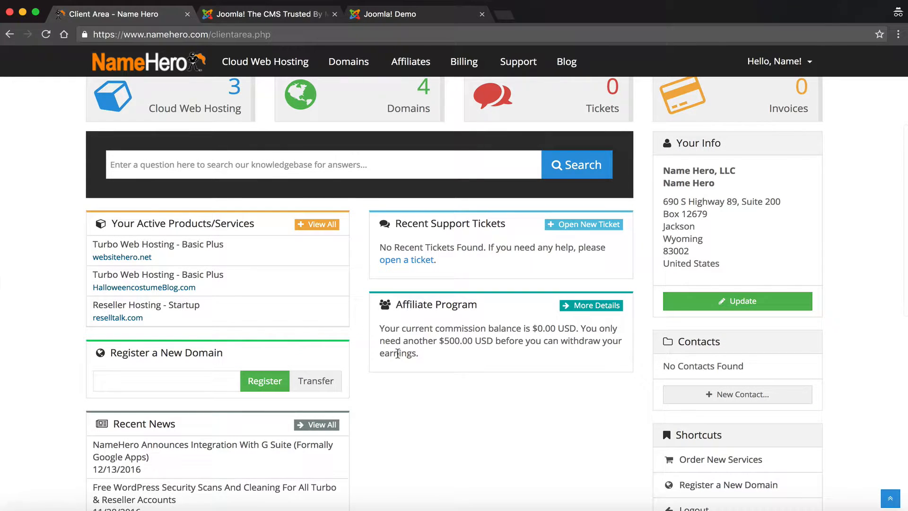
scroll(226, 456, "down", 1)
scroll(226, 456, "up", 6)
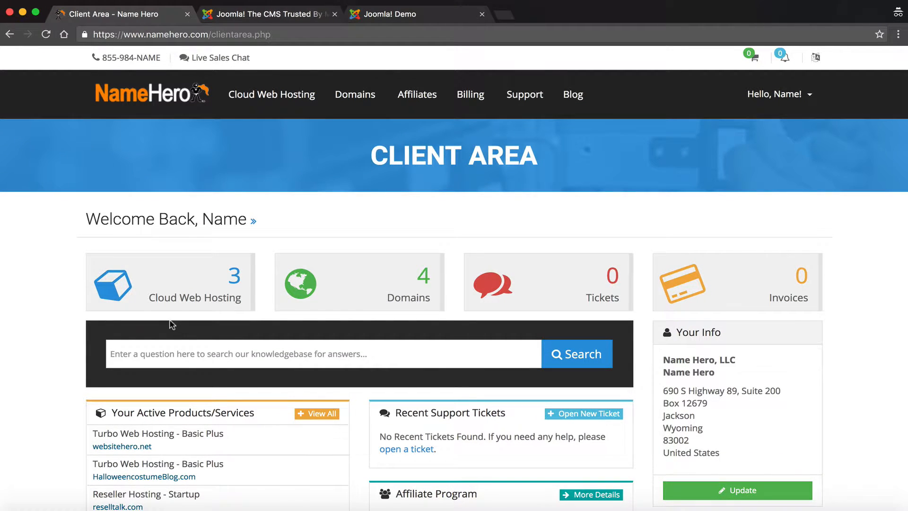
Step: Open Cloud Web Hosting and select the active Basic Plus product for websitehero.net
left_click(181, 293)
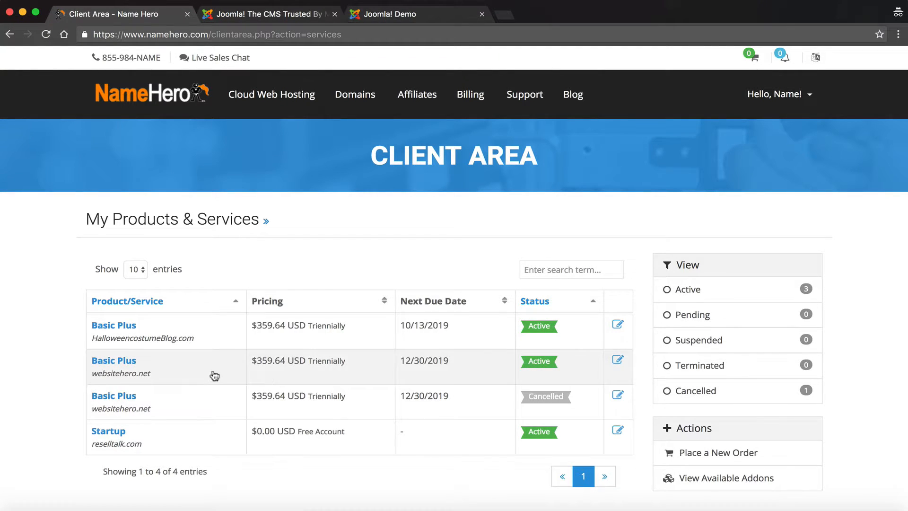
left_click(107, 361)
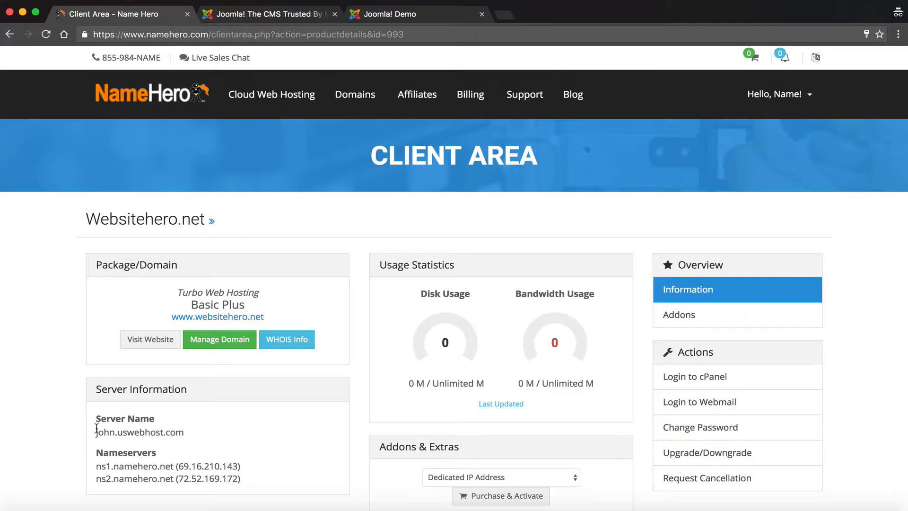
left_click_drag(96, 452, 253, 482)
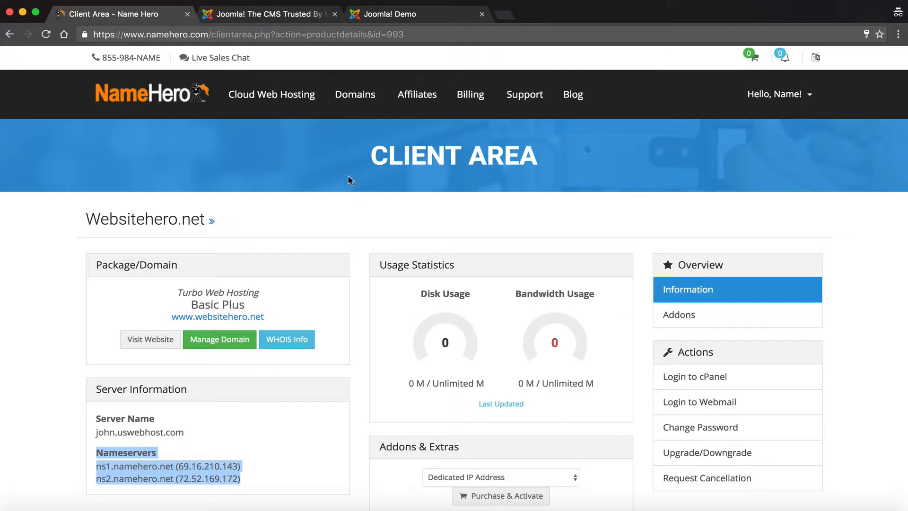
mouse_move(357, 104)
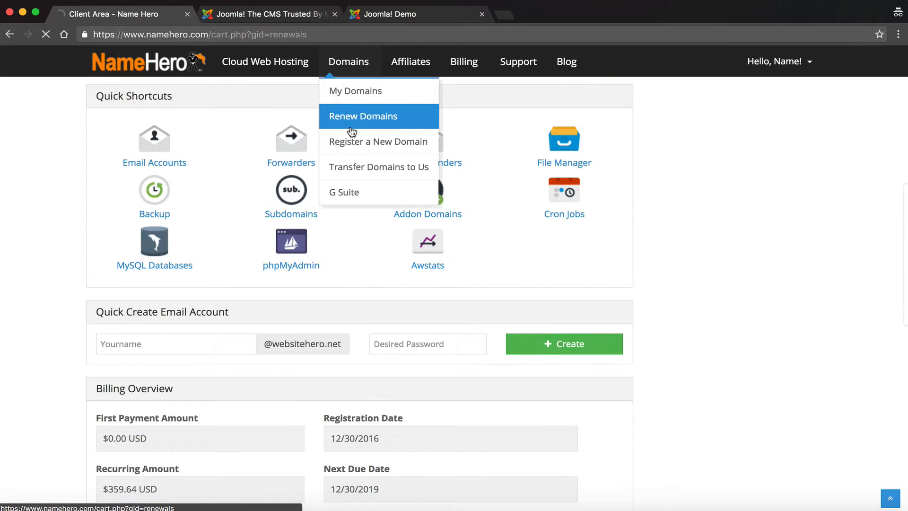
Step: Go to Domains > My Domains and open websitehero.net for management
left_click(349, 126)
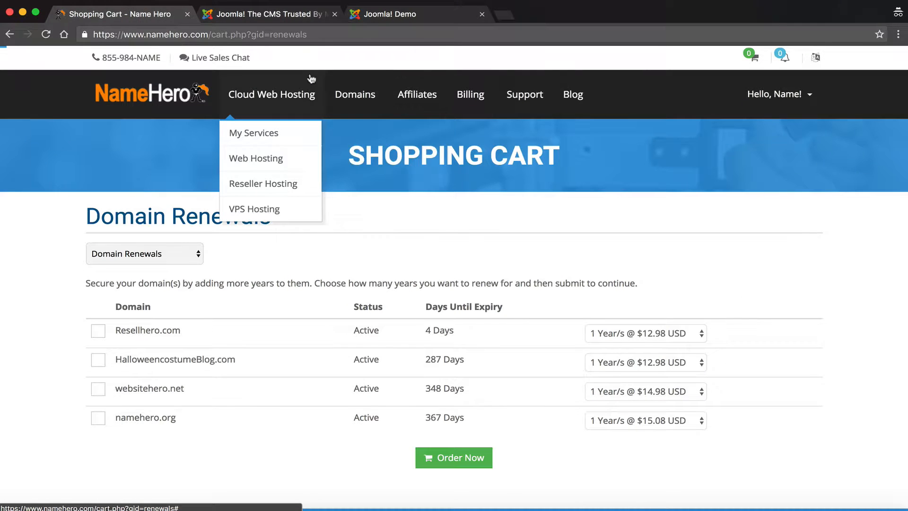
mouse_move(339, 101)
left_click(339, 134)
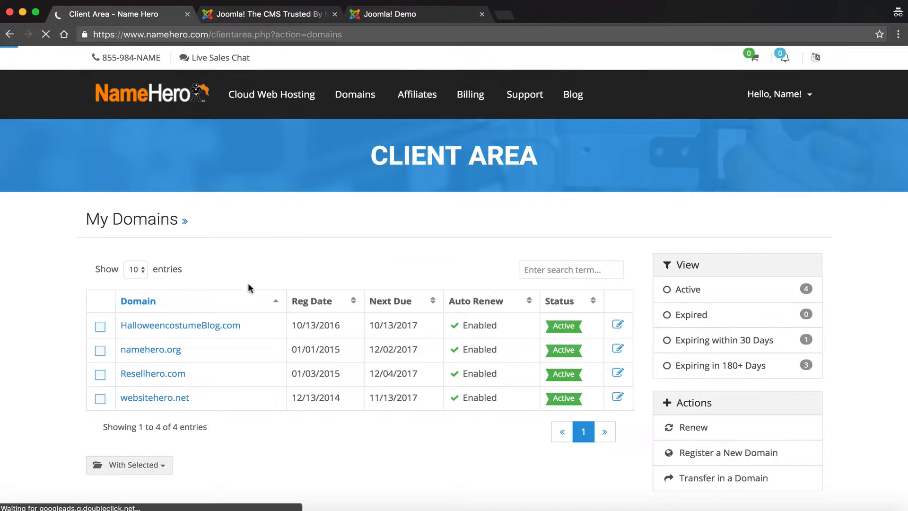
left_click(172, 398)
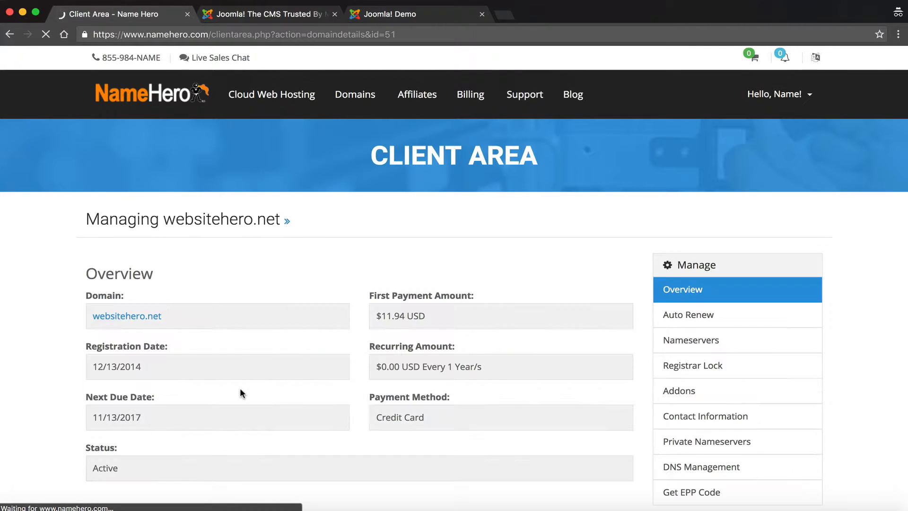
Step: Save ns1.namehero.net and ns2.namehero.net as the domain's nameservers
left_click(706, 343)
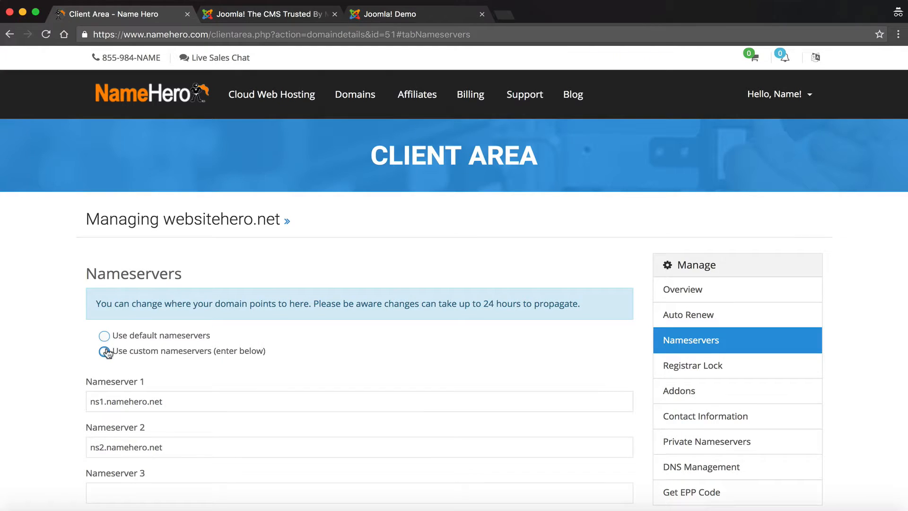
scroll(153, 355, "down", 2)
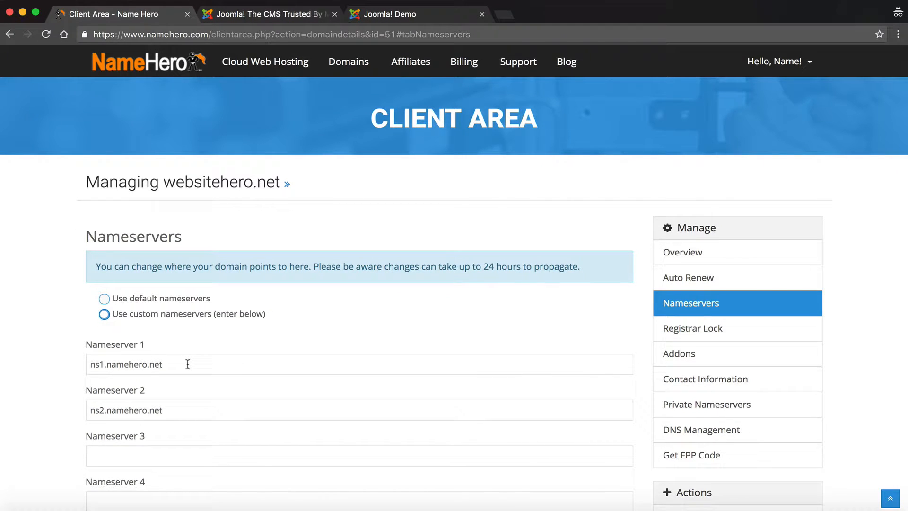
left_click_drag(168, 363, 90, 368)
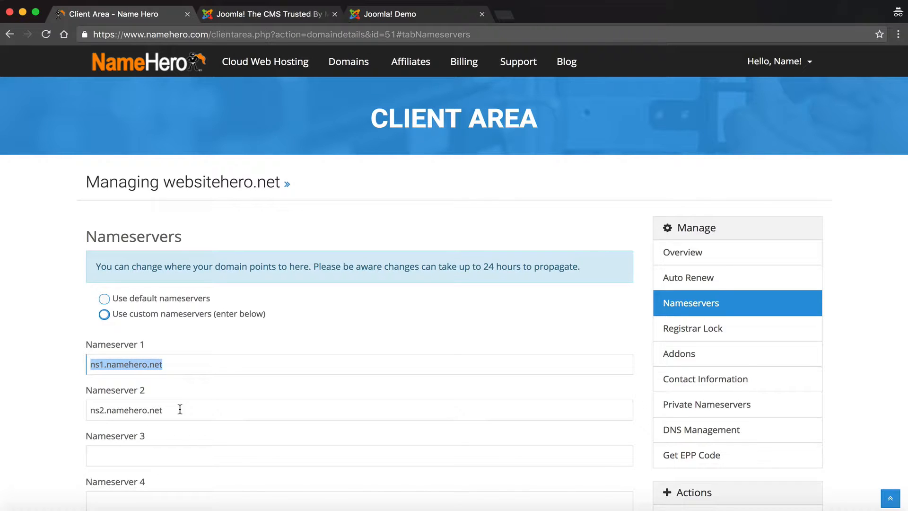
left_click_drag(180, 409, 104, 408)
scroll(103, 358, "down", 2)
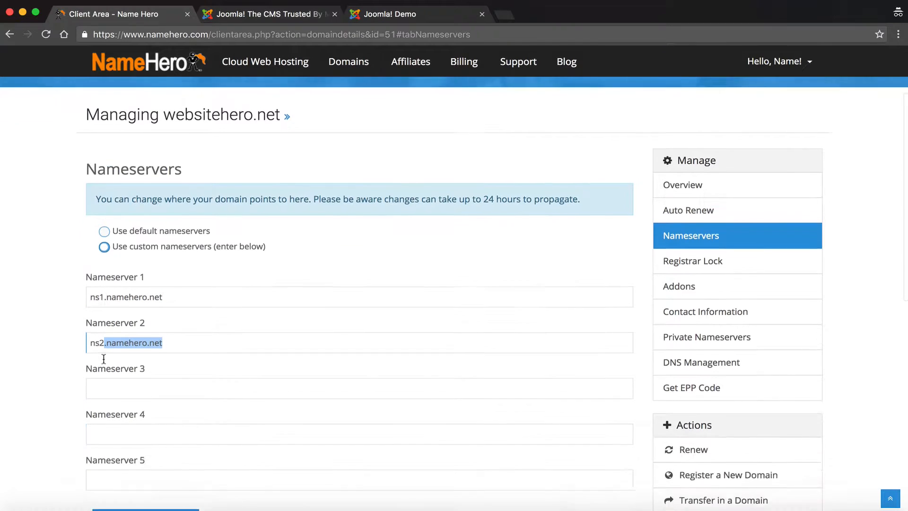
left_click(124, 496)
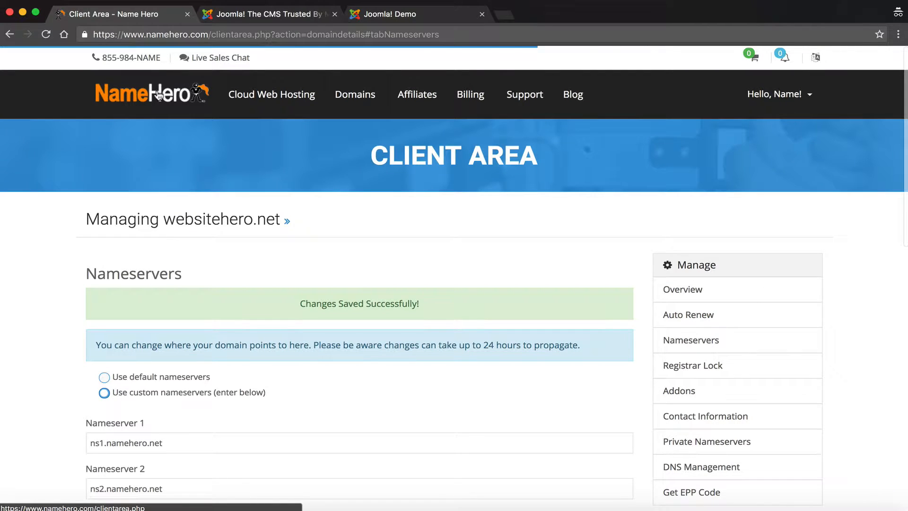
Step: Go from the dashboard through Cloud Web Hosting to the websitehero.net Basic Plus details
left_click(159, 96)
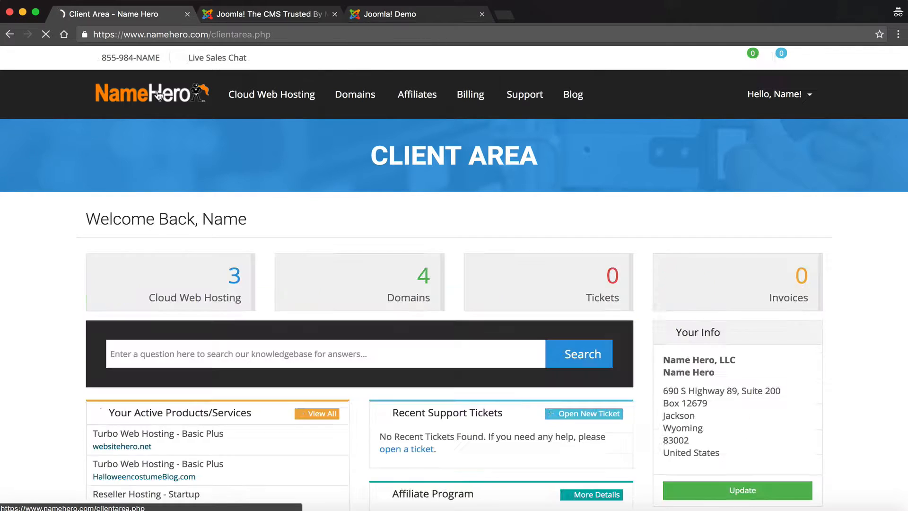
left_click(200, 296)
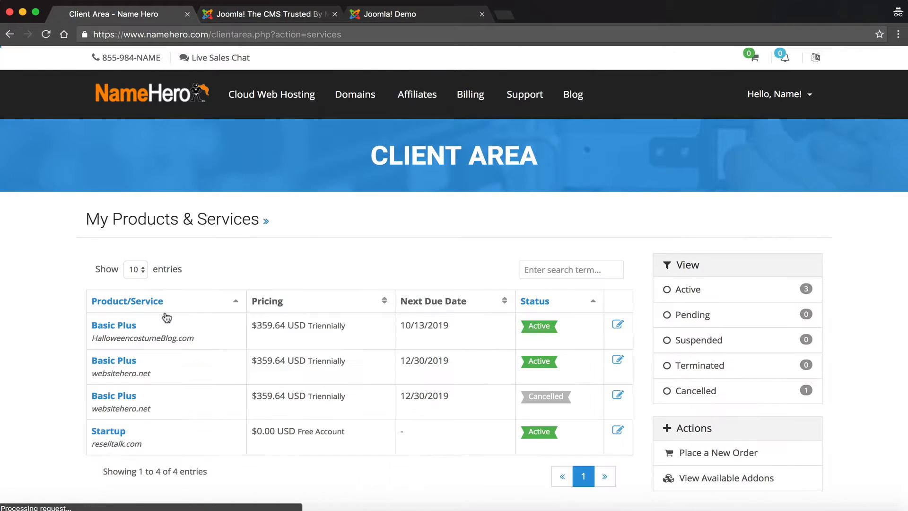
left_click(125, 365)
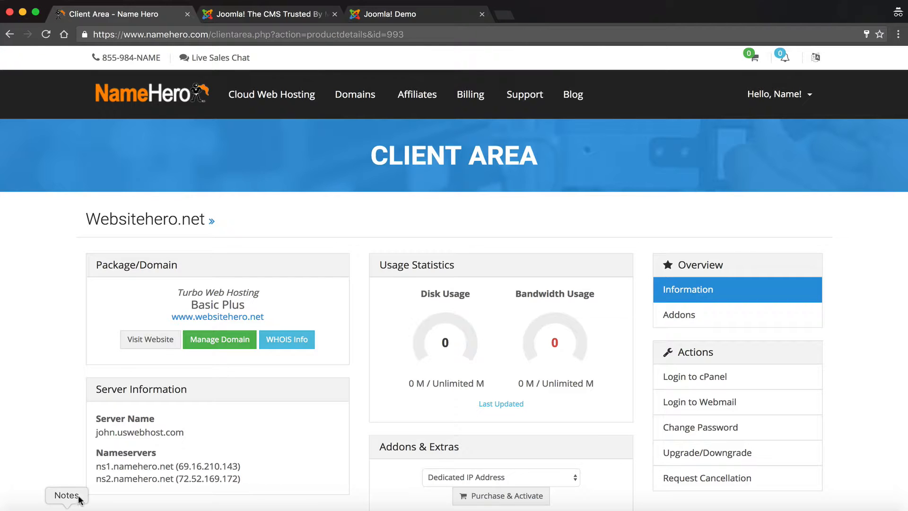
Step: Highlight the ns1.namehero.net nameserver lines and scroll through the hosting details page
left_click_drag(95, 464, 242, 479)
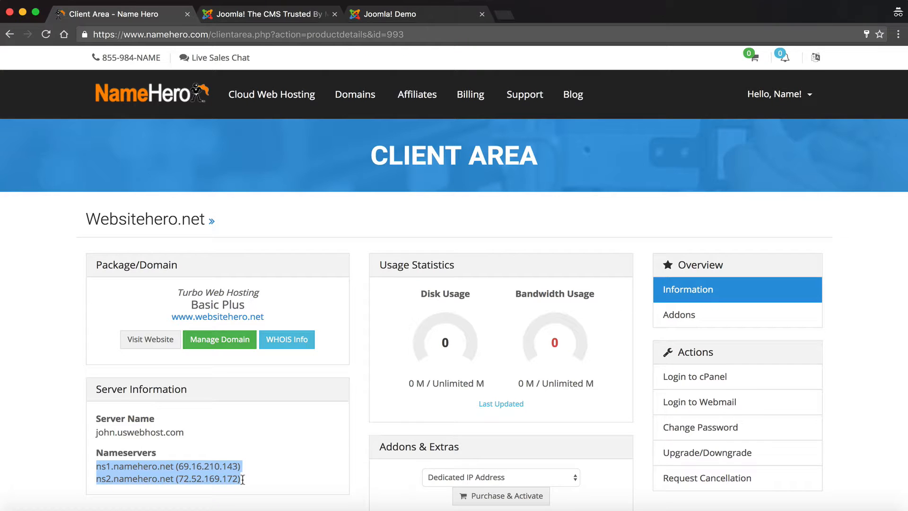
left_click_drag(242, 479, 96, 466)
left_click(96, 466)
left_click_drag(157, 467, 175, 467)
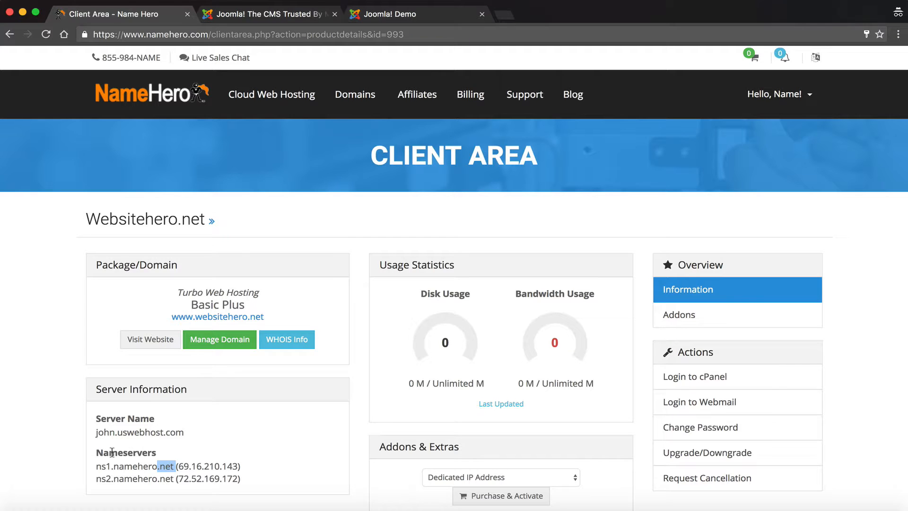
left_click_drag(95, 466, 171, 466)
scroll(248, 401, "down", 2)
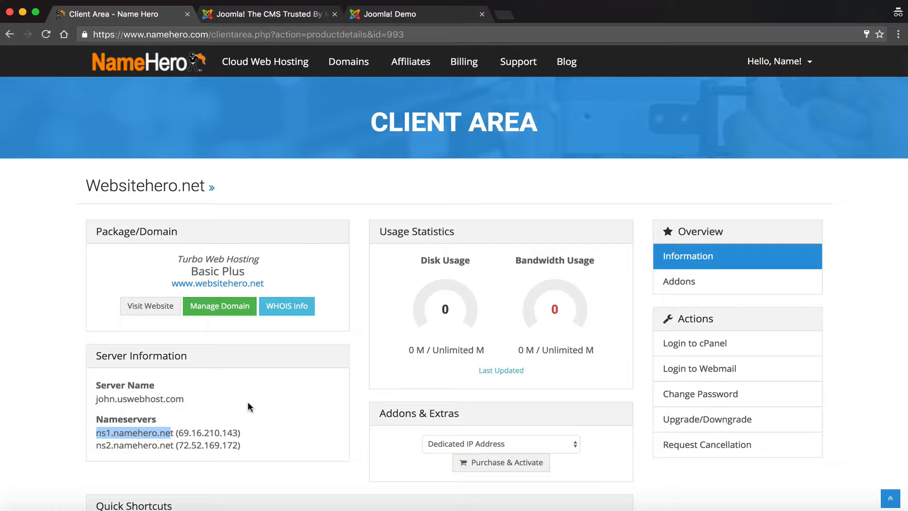
scroll(248, 401, "down", 4)
scroll(248, 402, "down", 1)
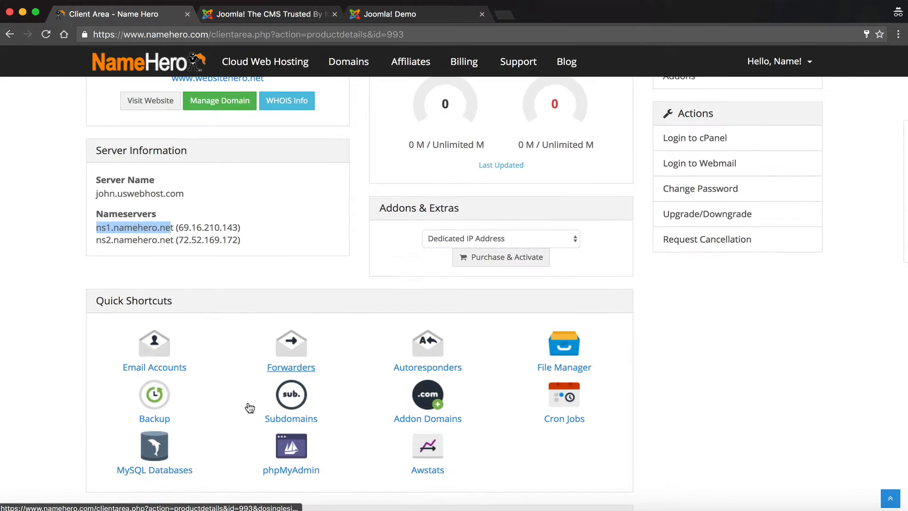
scroll(245, 390, "down", 9)
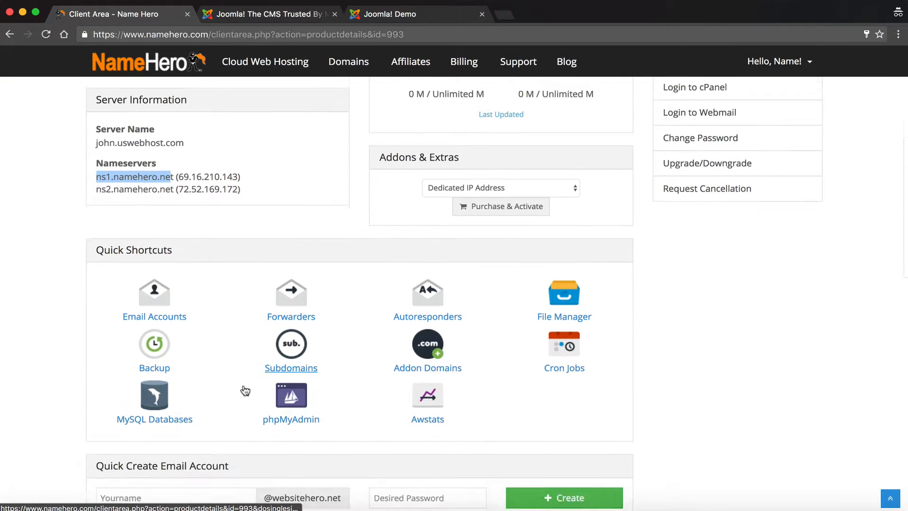
scroll(243, 384, "up", 14)
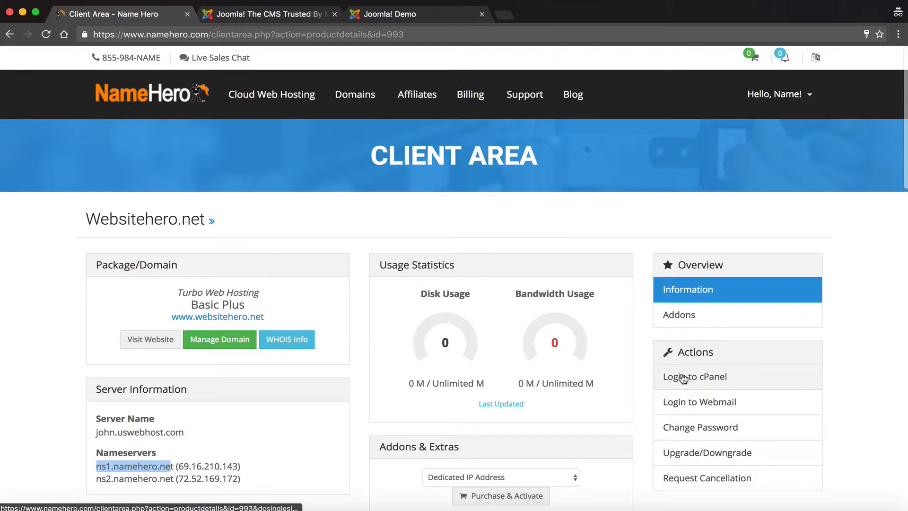
Step: Log in to cPanel, dismiss the User Manager intro, and open Joomla 3.6.5 in Softaculous
left_click(682, 377)
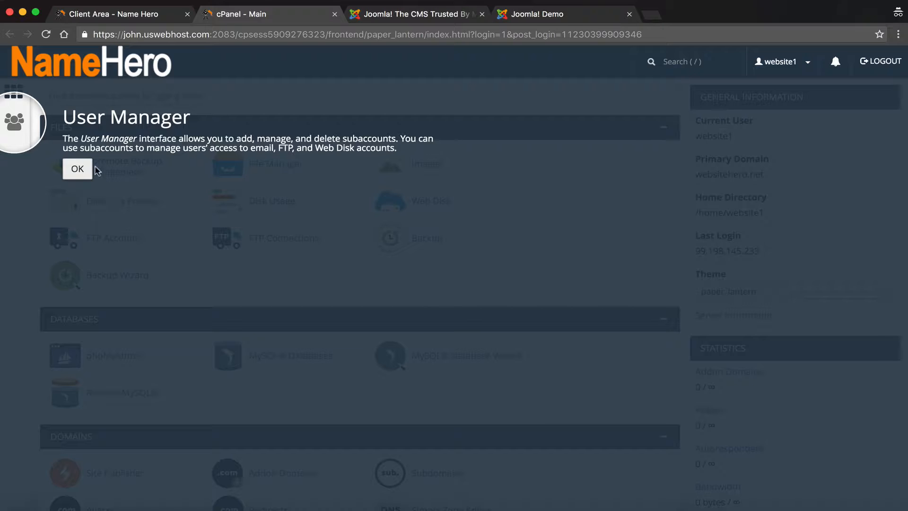
left_click(77, 165)
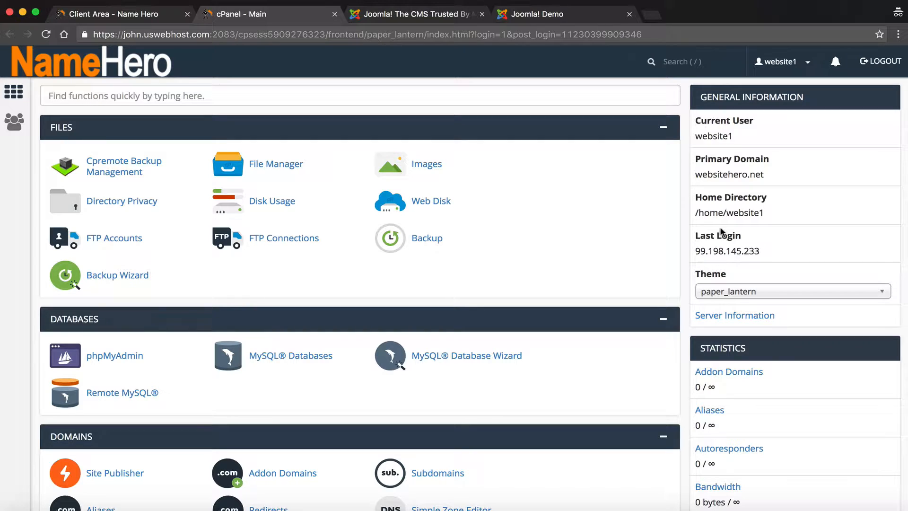
scroll(721, 229, "down", 2)
scroll(720, 227, "down", 2)
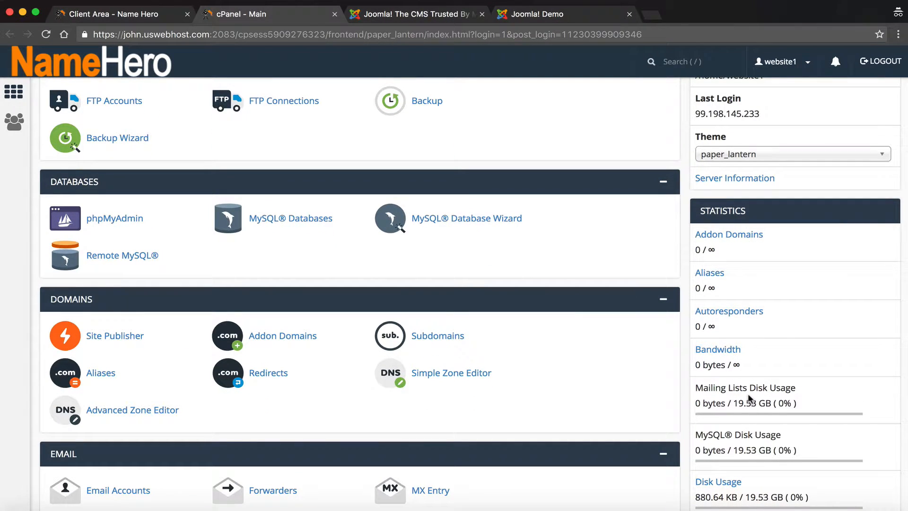
scroll(748, 393, "down", 15)
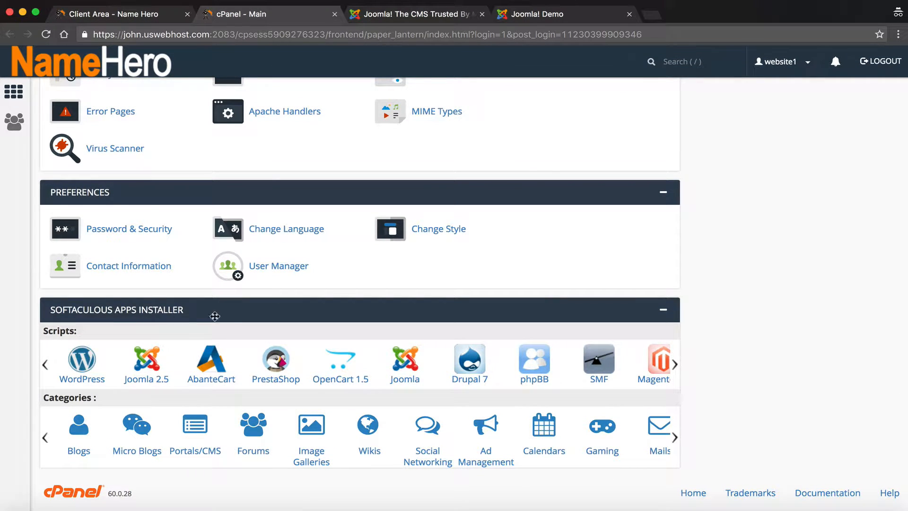
left_click(405, 383)
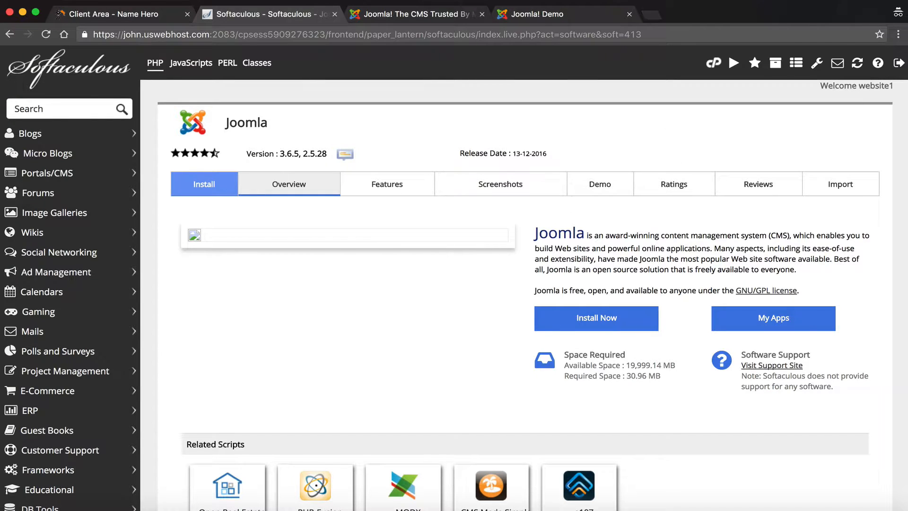
Step: Glance at joomla.org, then start a new Joomla installation from the Softaculous page
left_click(399, 15)
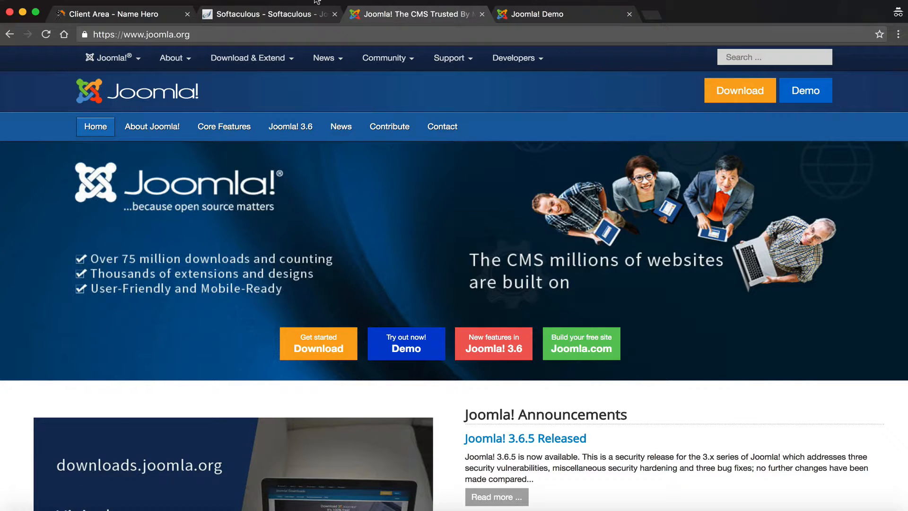
left_click(286, 16)
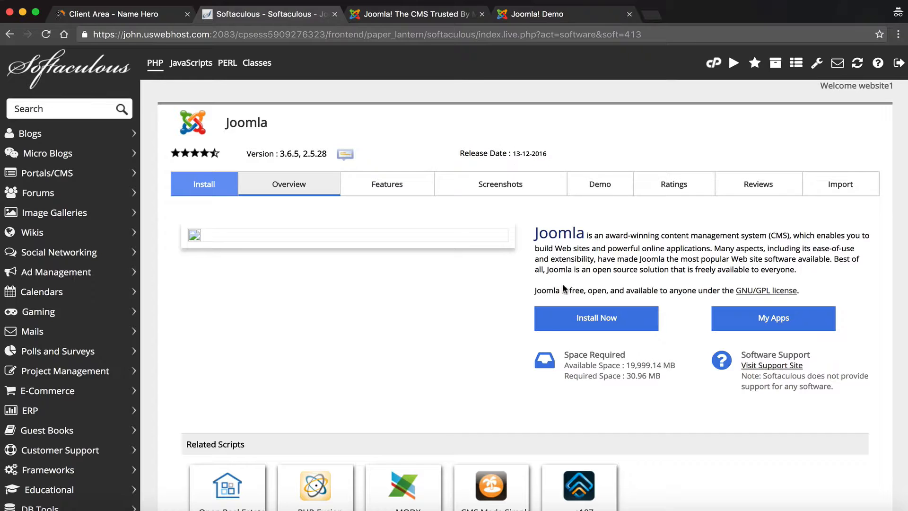
left_click(559, 323)
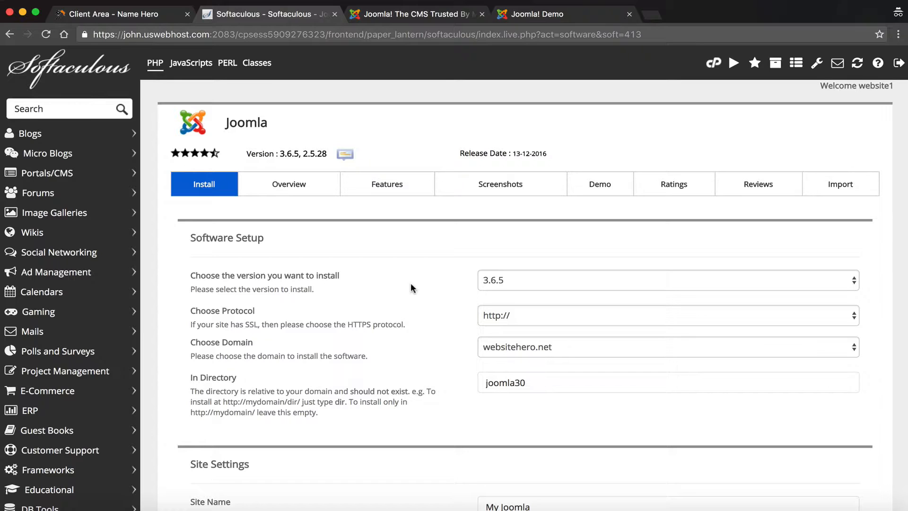
left_click(562, 278)
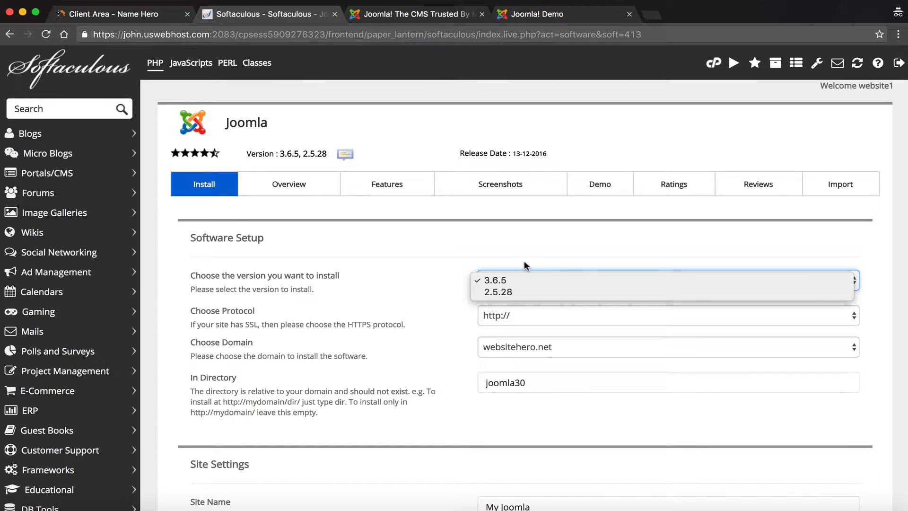
left_click(437, 283)
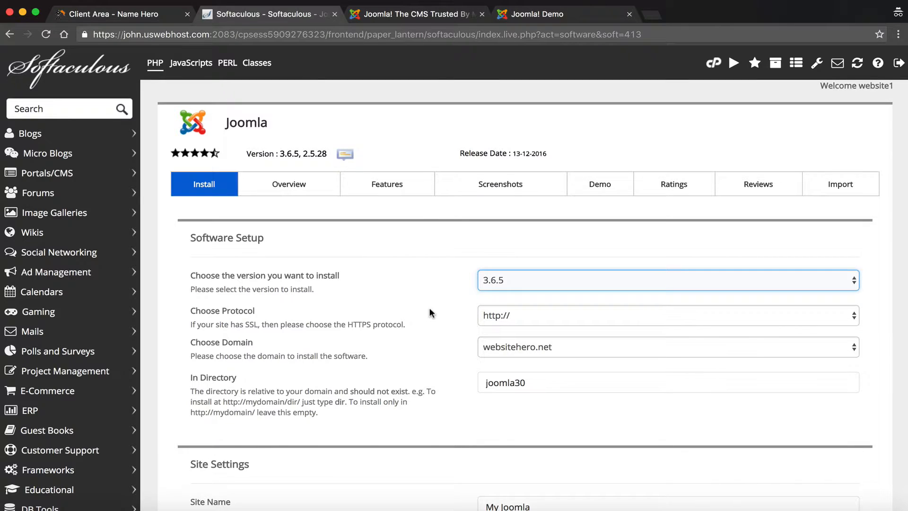
left_click(424, 296)
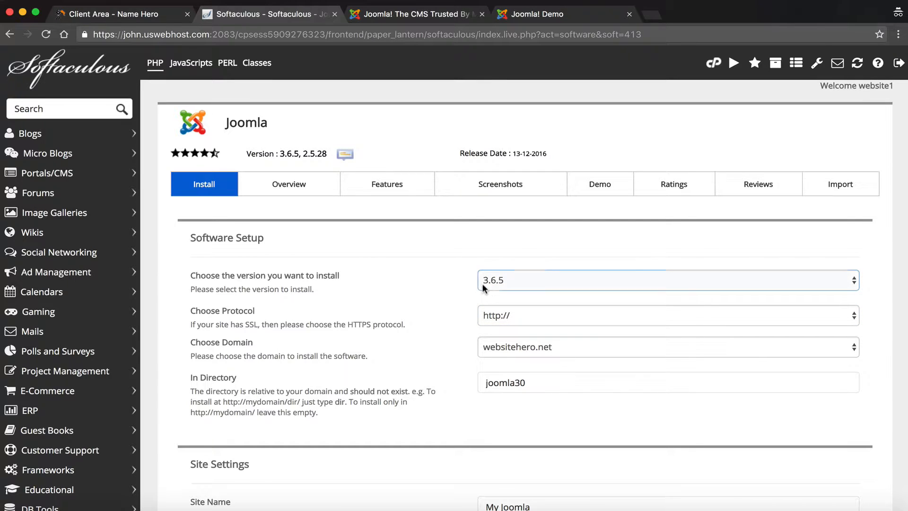
left_click(504, 316)
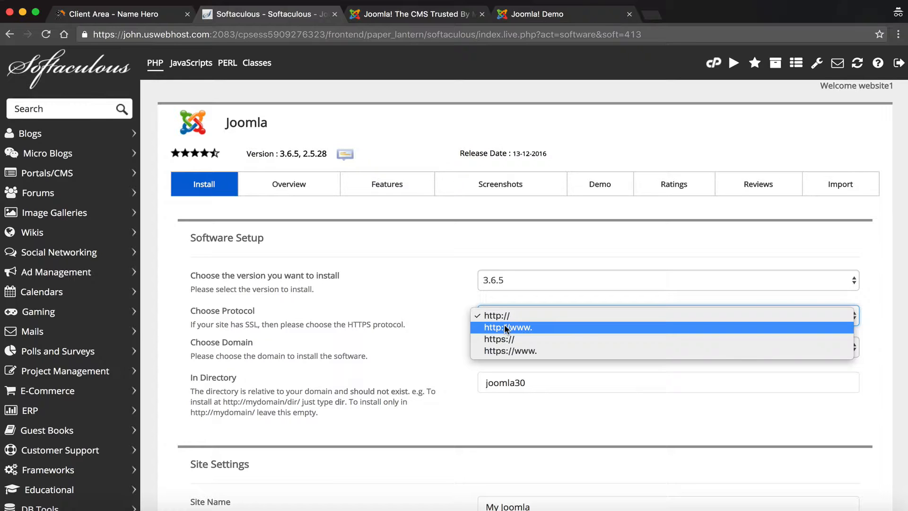
key("Escape")
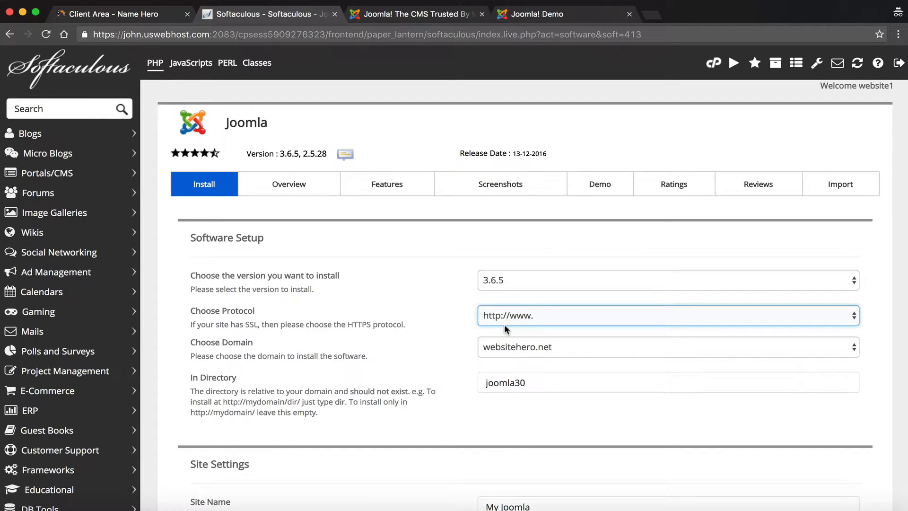
left_click(450, 316)
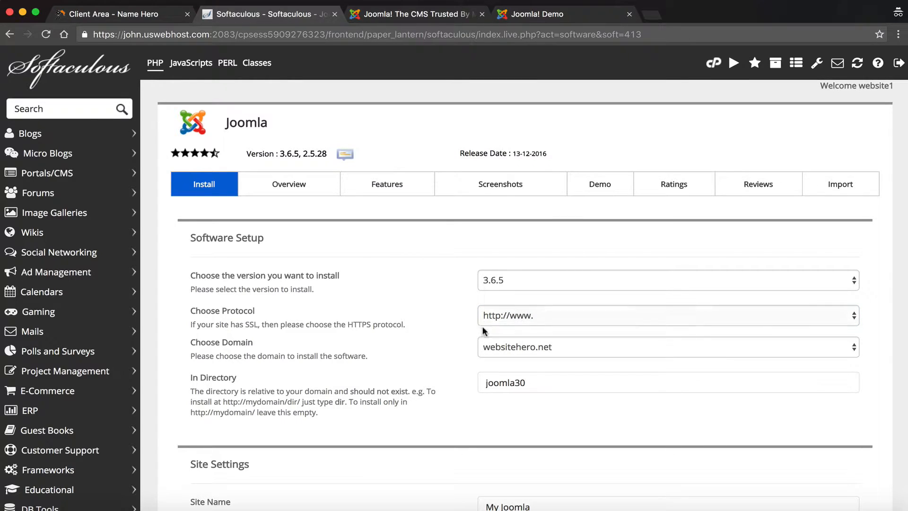
left_click(487, 347)
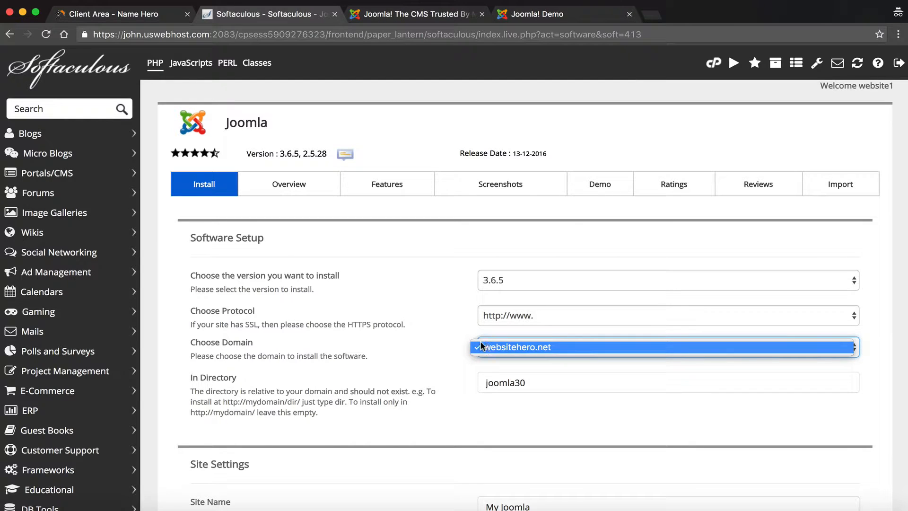
left_click(487, 347)
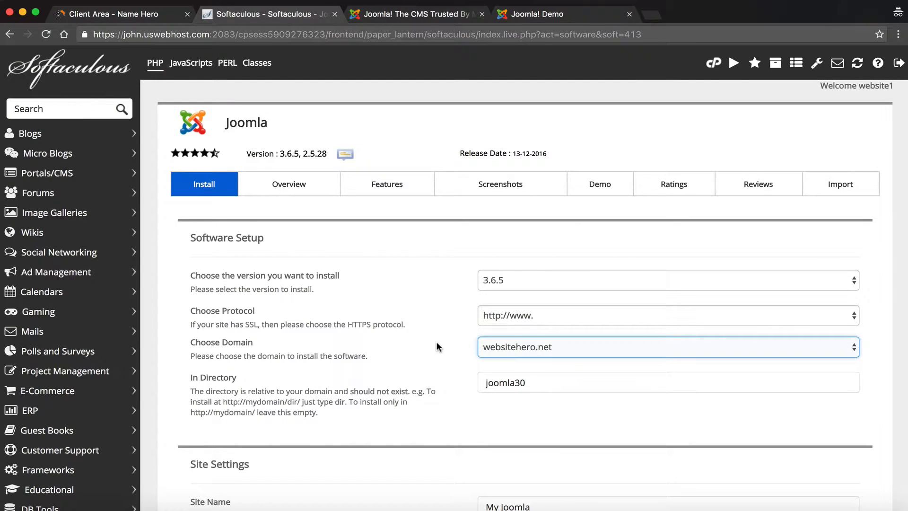
Step: Clear the default joomla30 directory so Joomla installs at the domain root
scroll(439, 349, "down", 1)
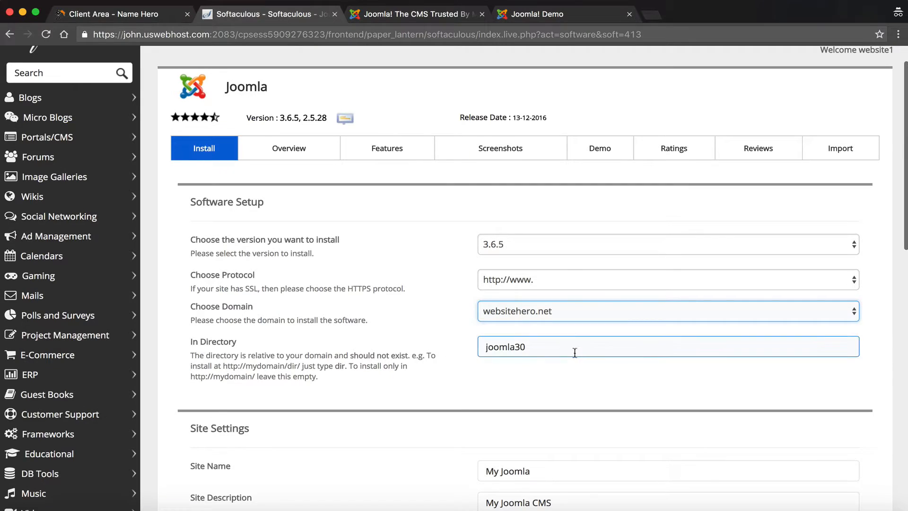
left_click(574, 353)
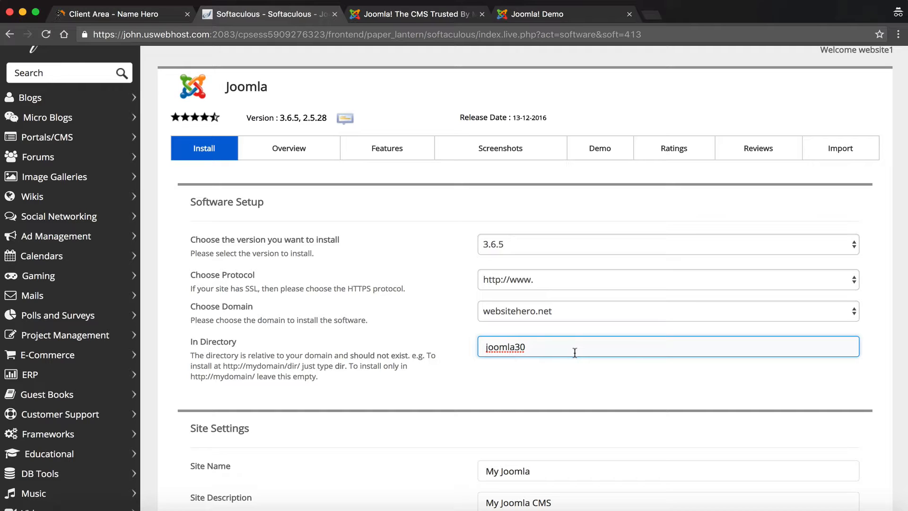
left_click_drag(574, 352, 433, 343)
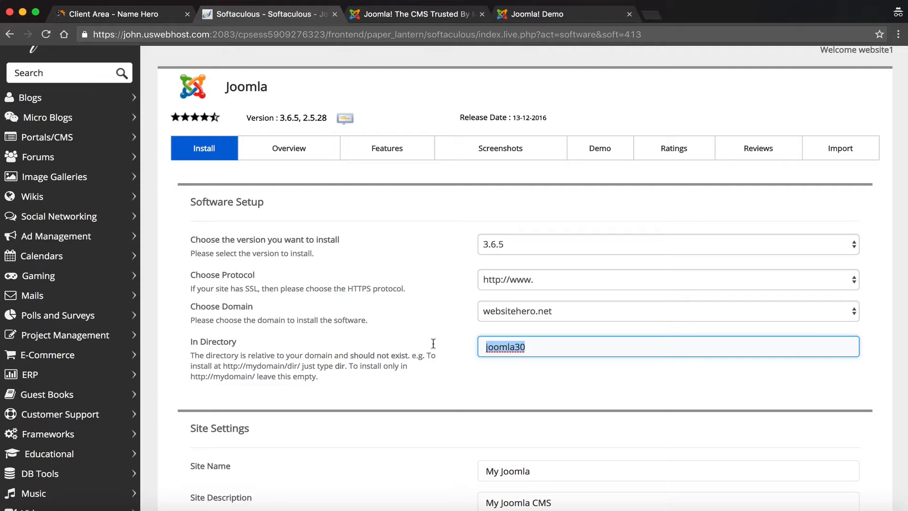
left_click(550, 343)
left_click_drag(529, 349, 492, 331)
key("BackSpace")
left_click(539, 365)
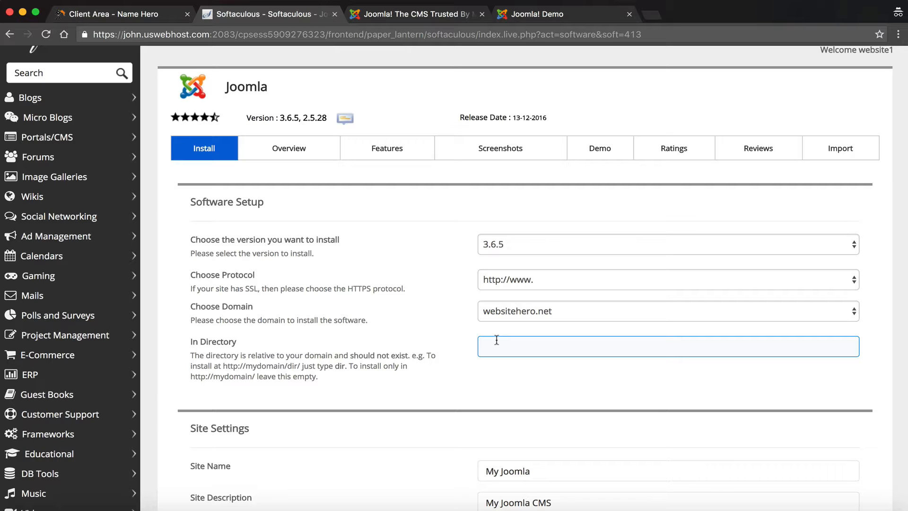
scroll(496, 339, "down", 3)
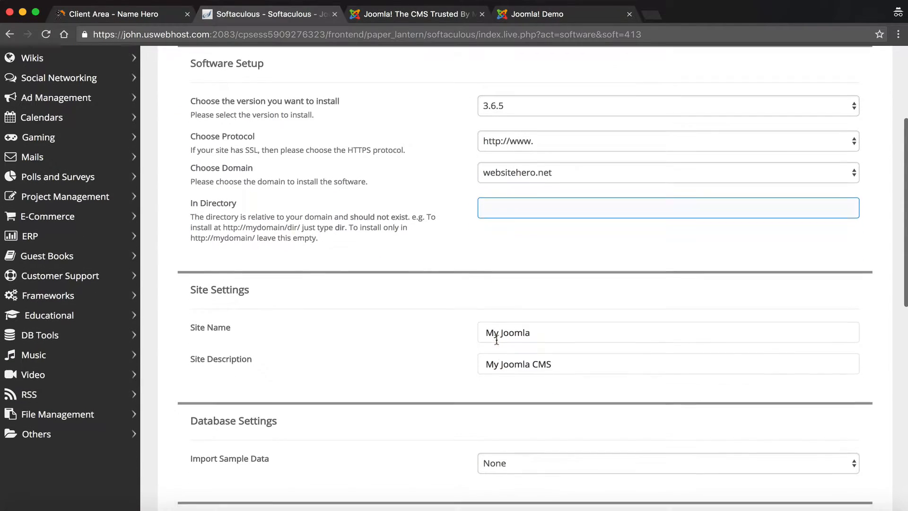
Step: Replace the default site name My Joomla with 'Website Hero', leaving the description unchanged
left_click(495, 339)
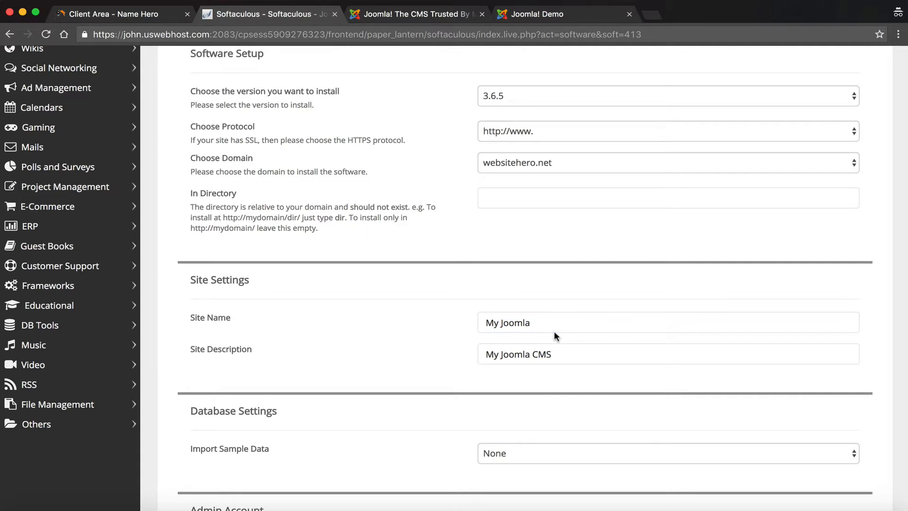
left_click_drag(554, 323, 457, 306)
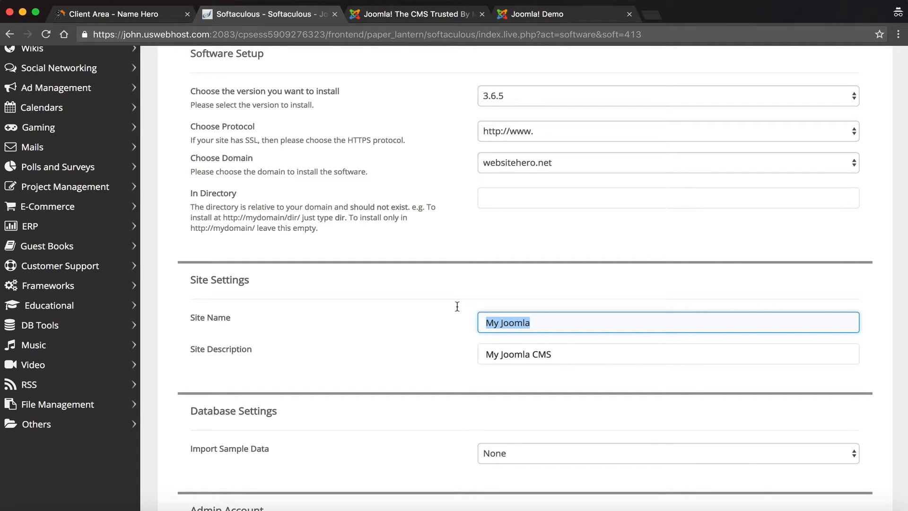
type("Website Site")
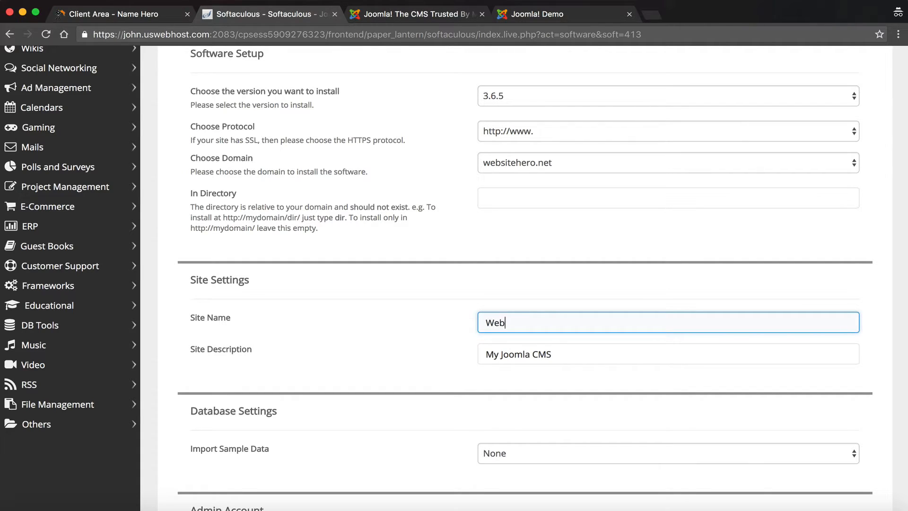
key("BackSpace")
key("BackSpace")
key("BackSpace")
key("BackSpace")
type("Hero")
left_click(557, 349)
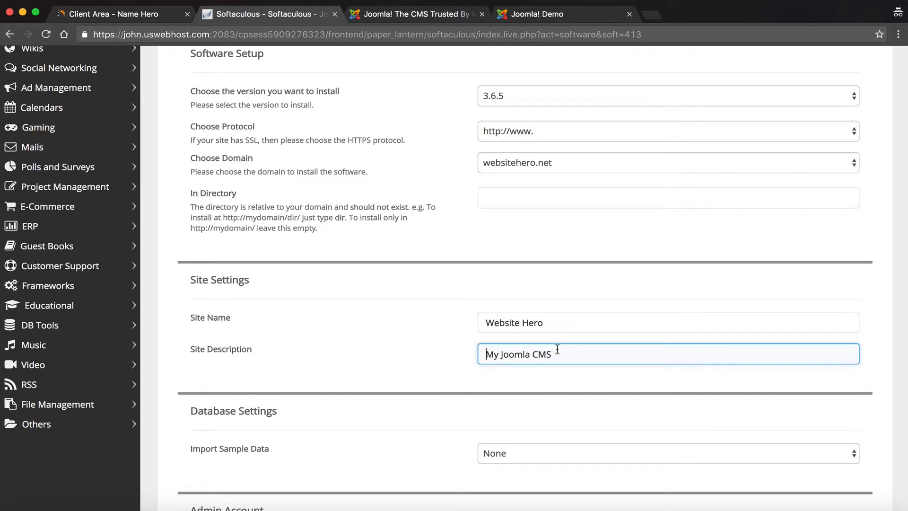
scroll(557, 349, "down", 5)
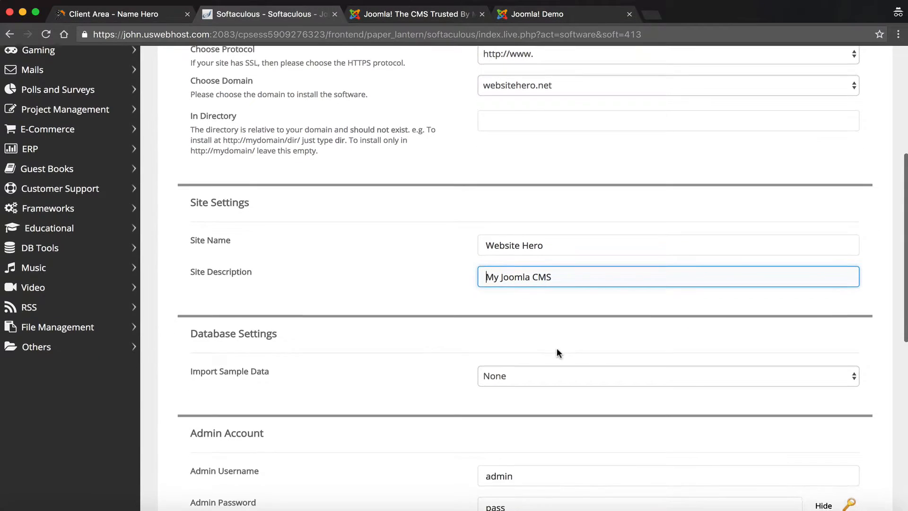
scroll(557, 350, "down", 1)
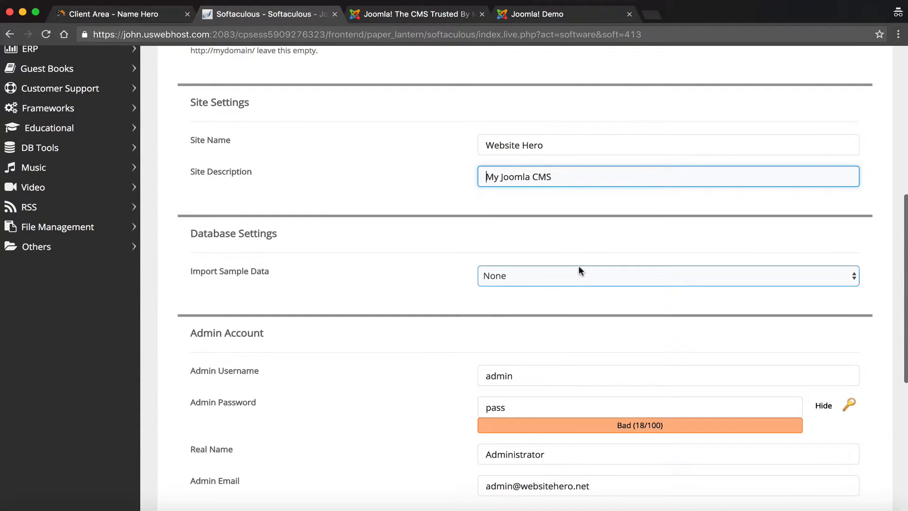
Step: Switch the Import Sample Data choice from Blog English (GB) to Brochure English (GB)
left_click(579, 272)
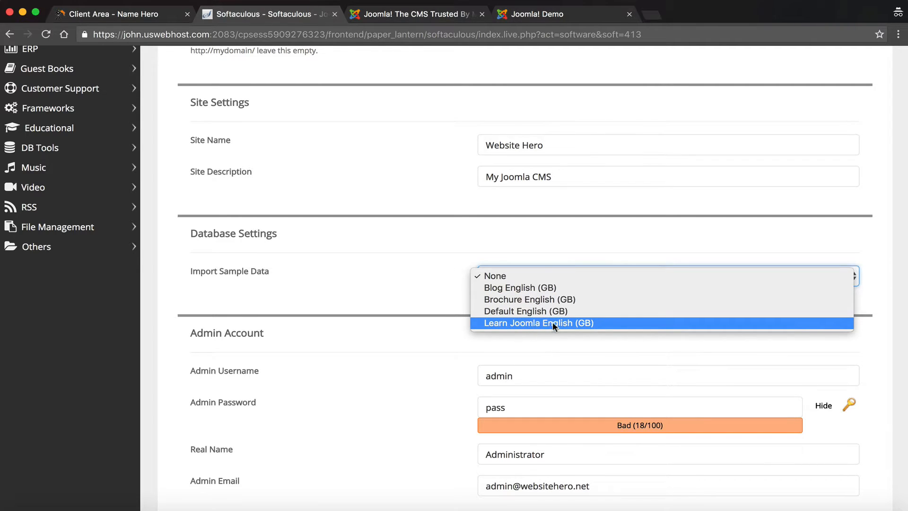
left_click(543, 287)
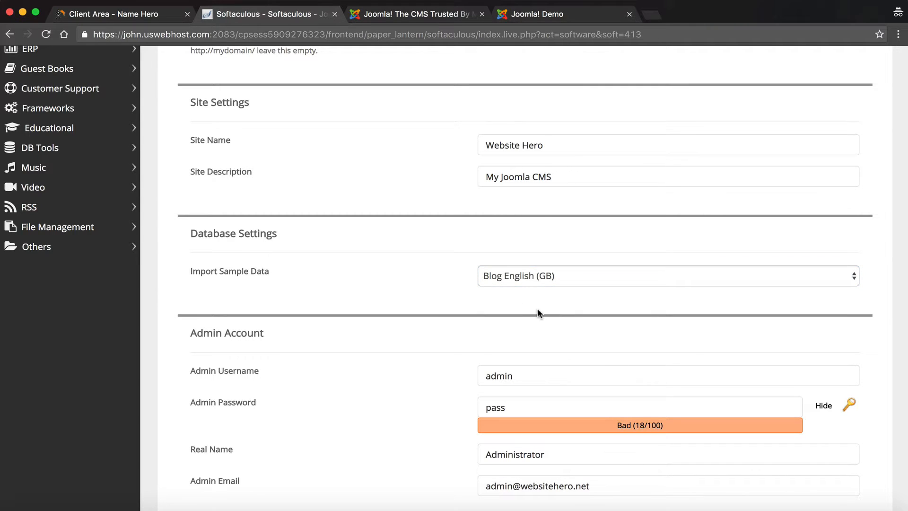
scroll(538, 312, "down", 3)
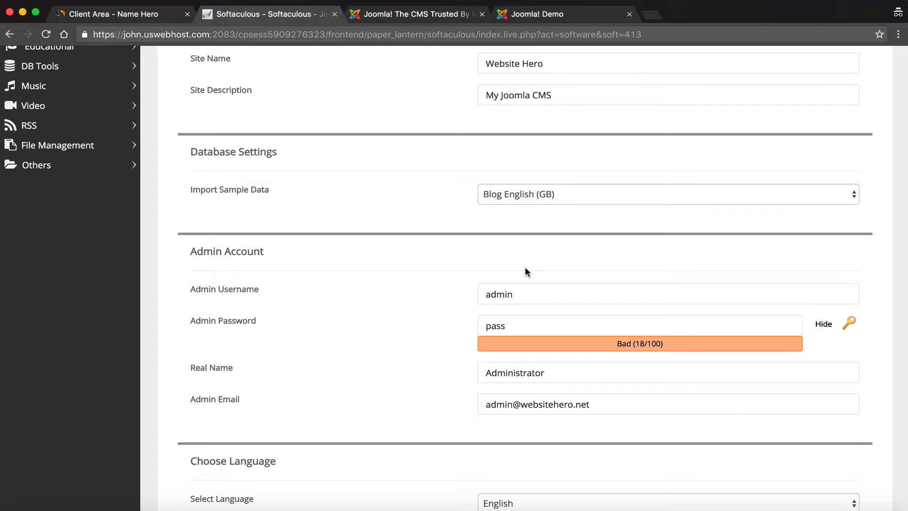
left_click(515, 199)
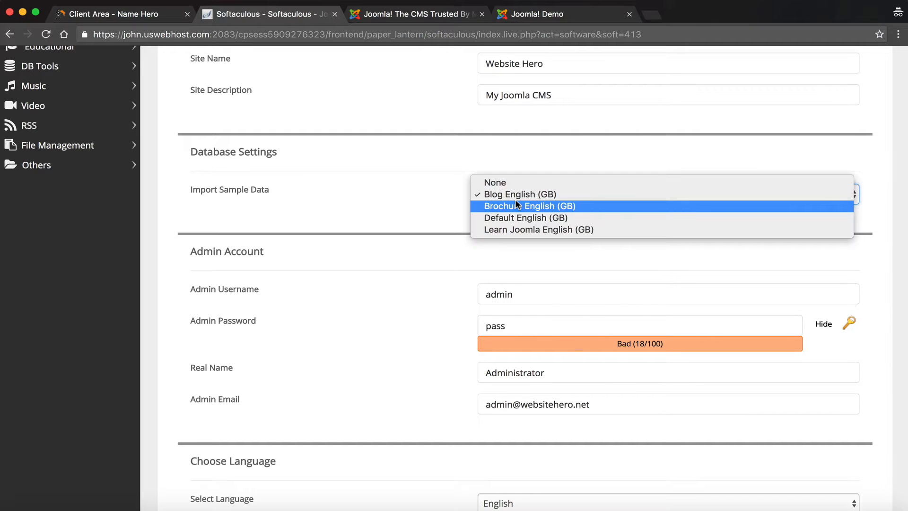
left_click(404, 223)
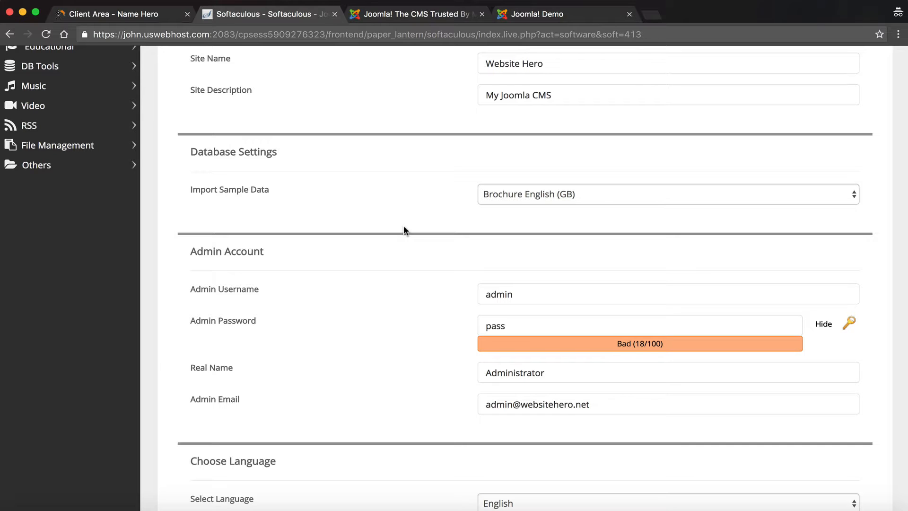
left_click(522, 290)
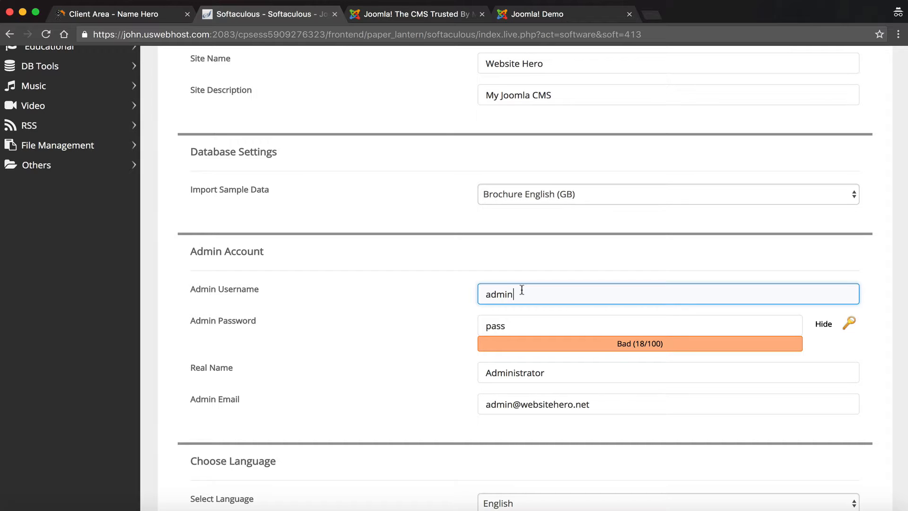
Step: Replace the default 'admin' username with a custom admin username
left_click_drag(522, 290, 475, 290)
type("wh321")
left_click(515, 322)
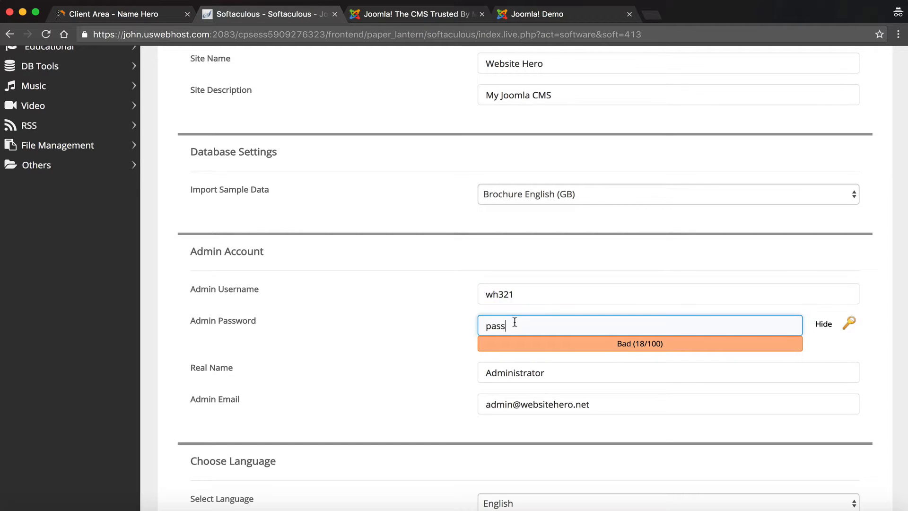
Step: Generate a random admin password rated Strong (58/100) and select it
left_click(853, 315)
left_click(651, 319)
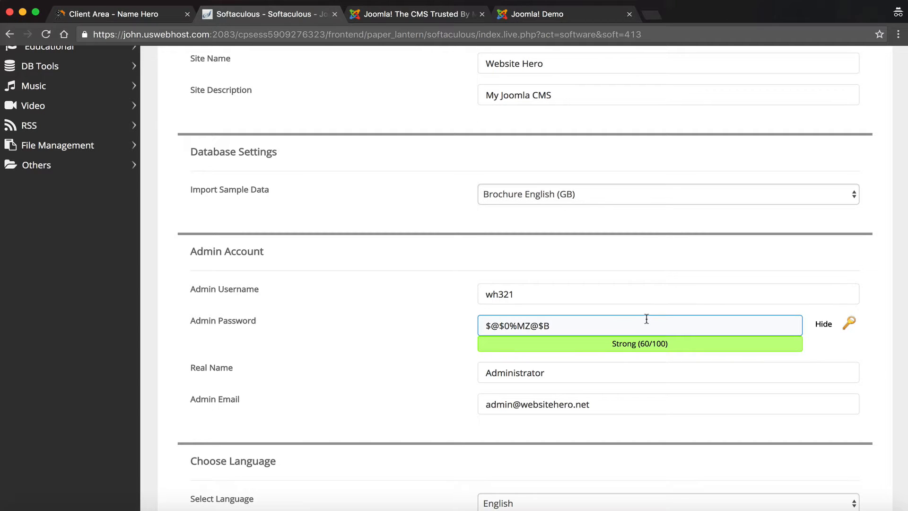
left_click(849, 322)
left_click(671, 322)
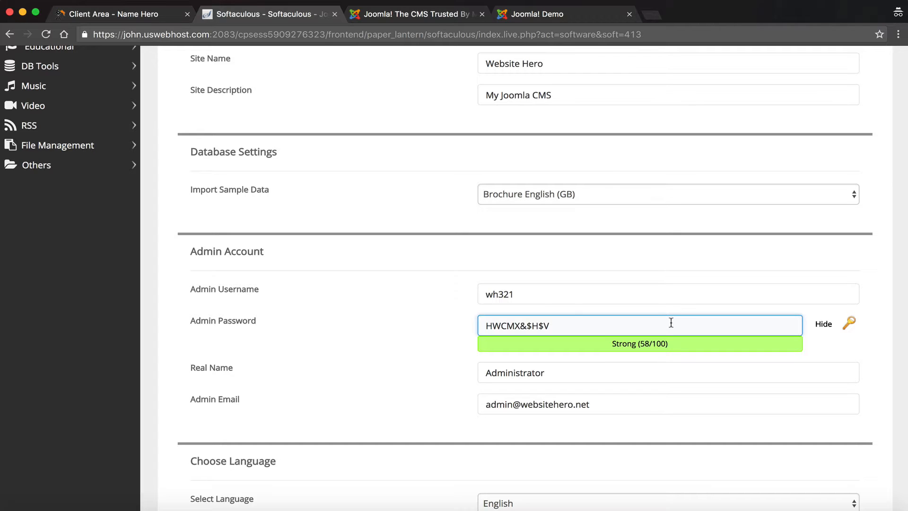
triple_click(584, 324)
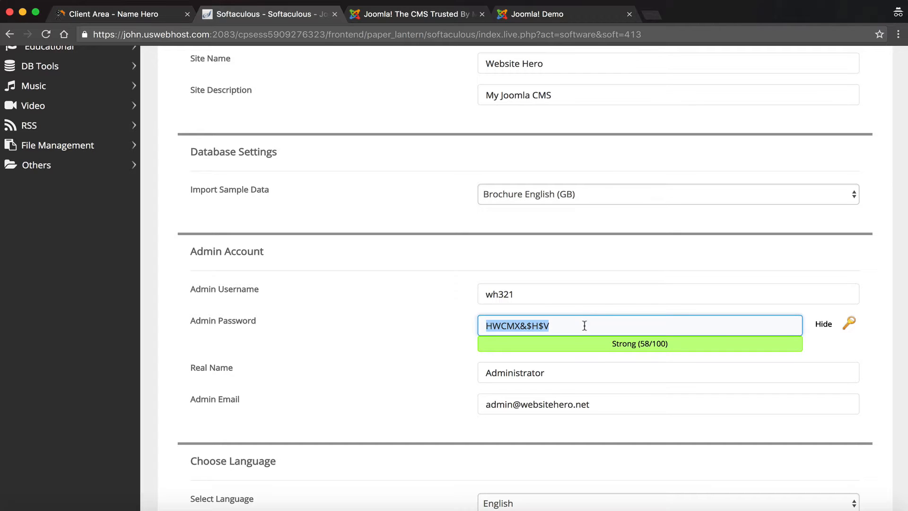
left_click(407, 337)
scroll(406, 336, "down", 2)
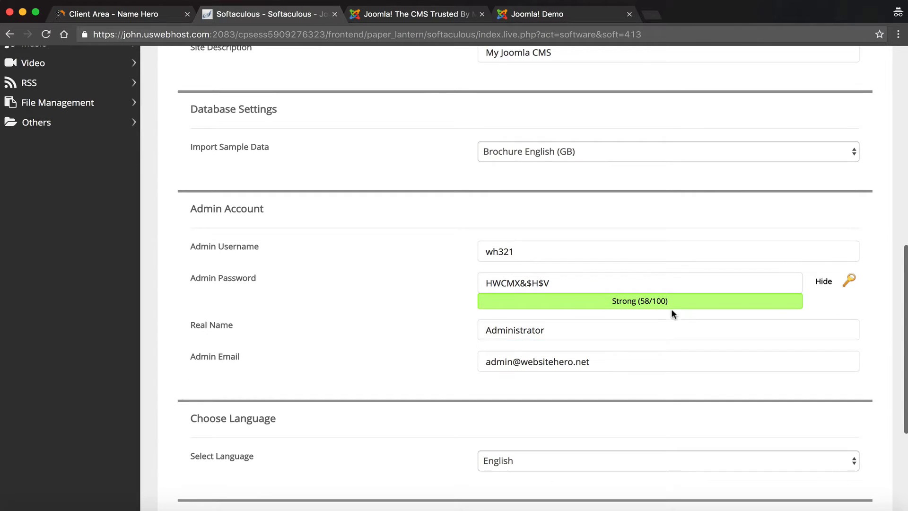
Step: Replace the default real name Administrator with the administrator's full name
left_click(623, 329)
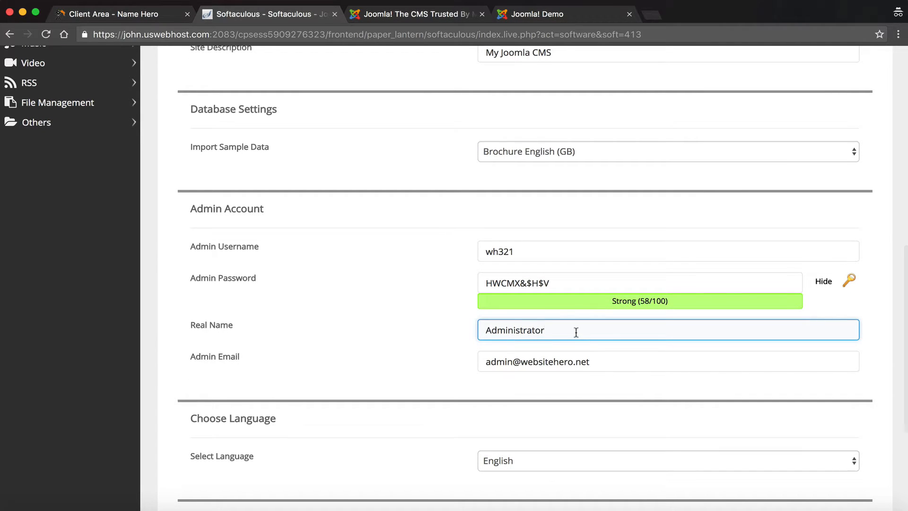
left_click_drag(576, 332, 365, 281)
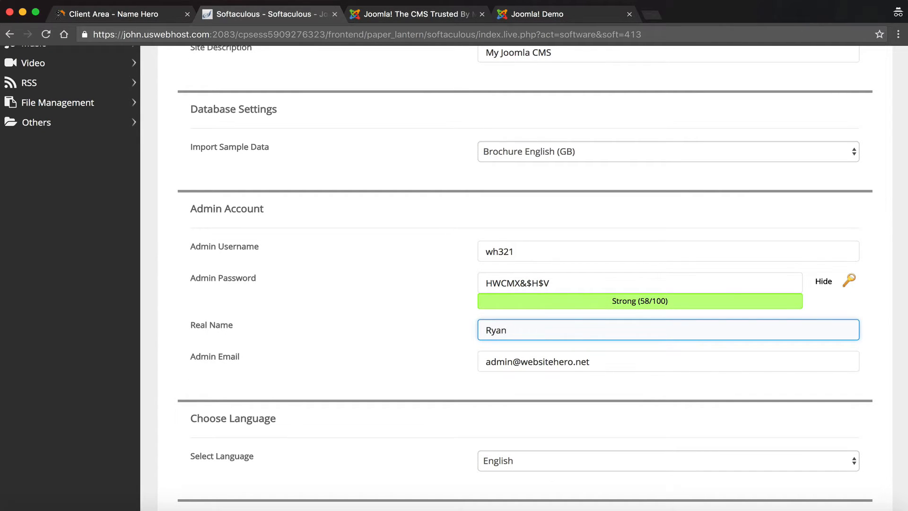
left_click(322, 301)
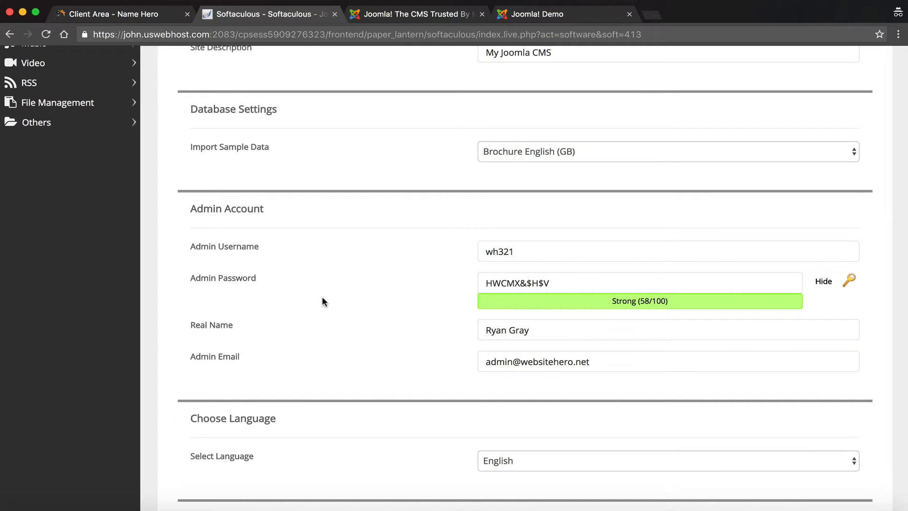
scroll(322, 298, "down", 3)
Step: Overwrite the default admin e-mail with the owner's own address and check the language setting
left_click(504, 300)
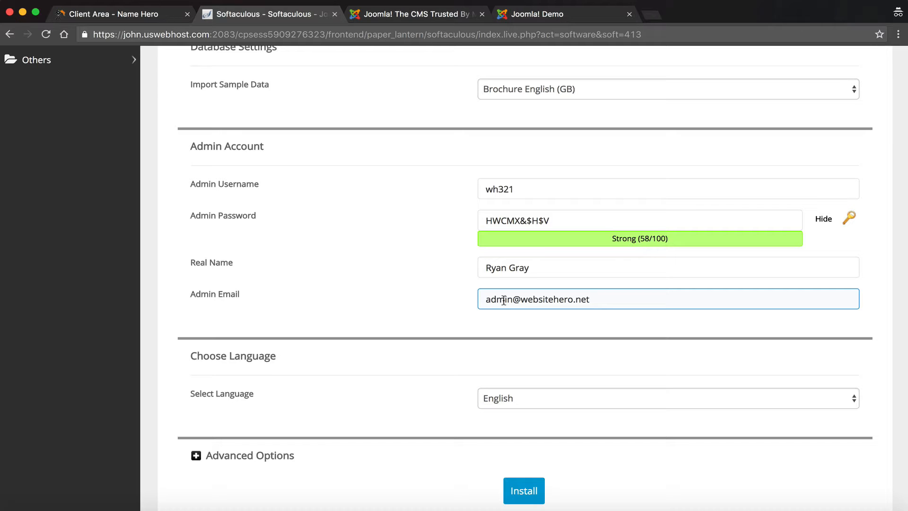
key("super+a")
left_click(560, 304)
left_click_drag(591, 299, 459, 284)
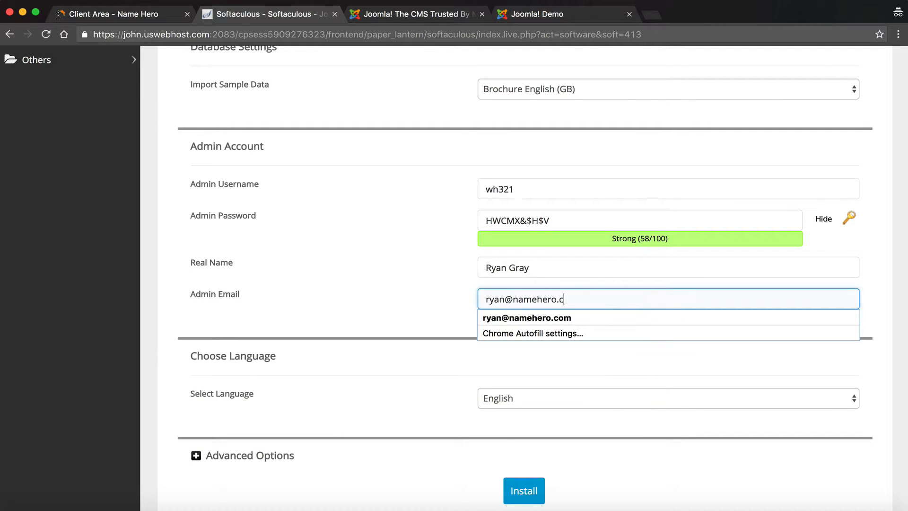
left_click(415, 309)
scroll(413, 308, "down", 3)
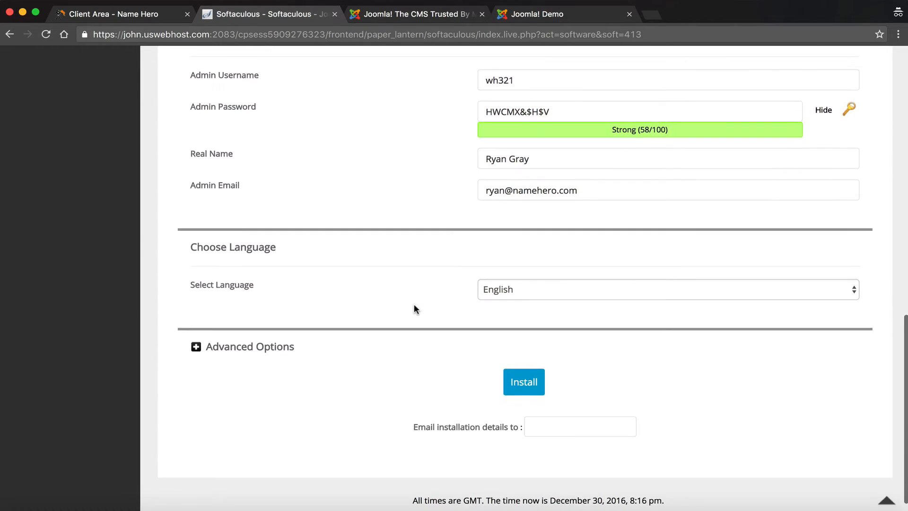
left_click(560, 293)
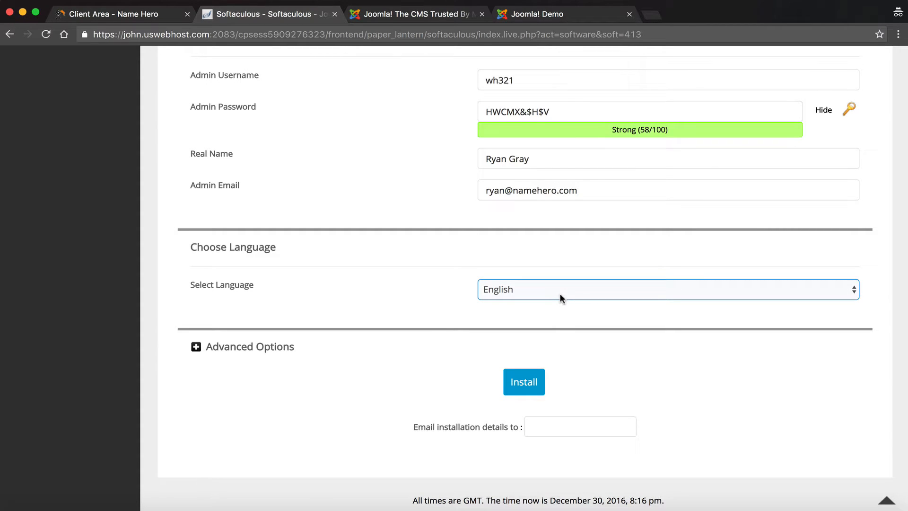
left_click(245, 349)
scroll(251, 348, "down", 2)
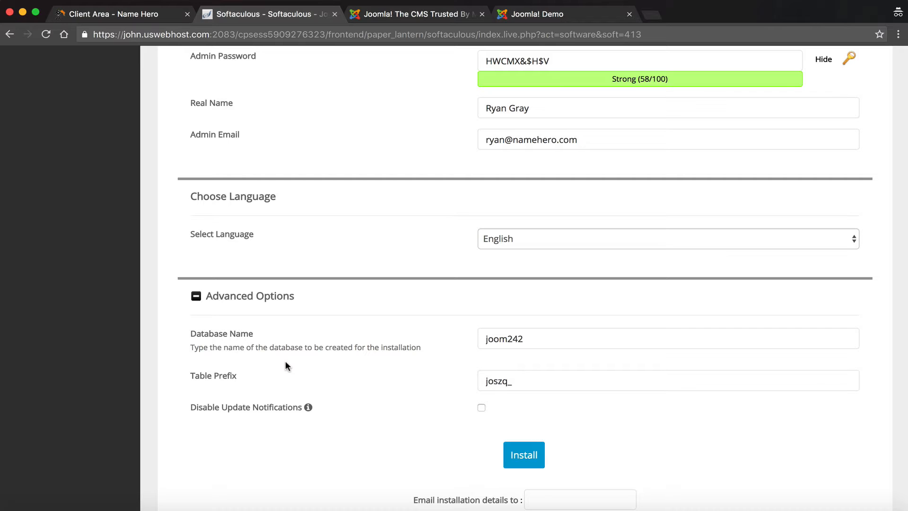
left_click(208, 298)
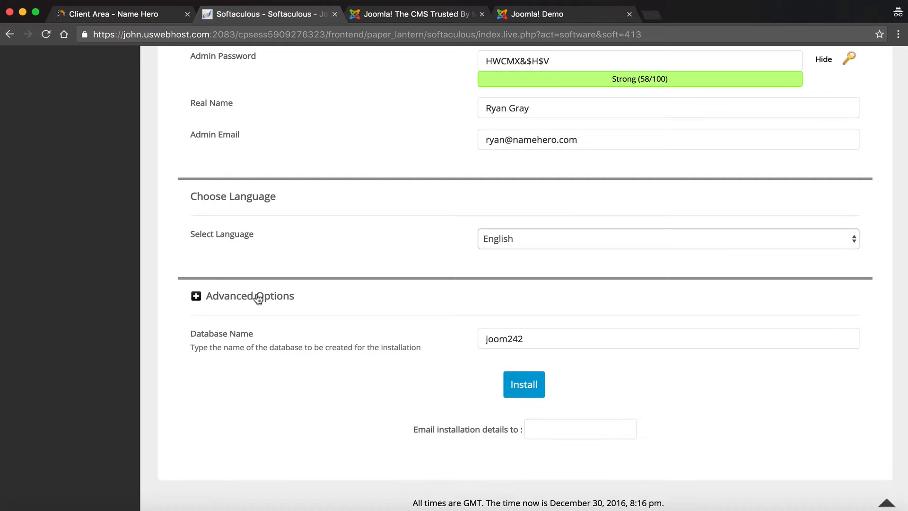
left_click(565, 405)
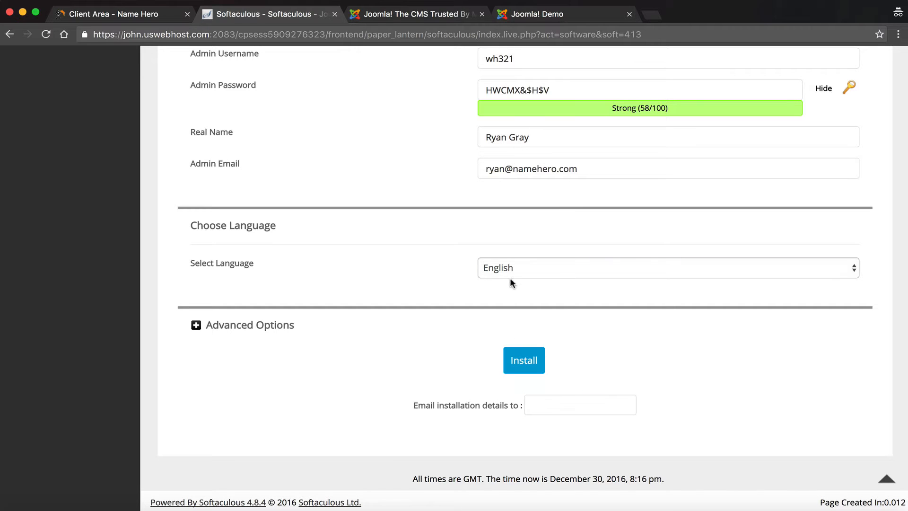
Step: Run the Joomla installation and wait for the success confirmation with the admin URL
left_click(512, 353)
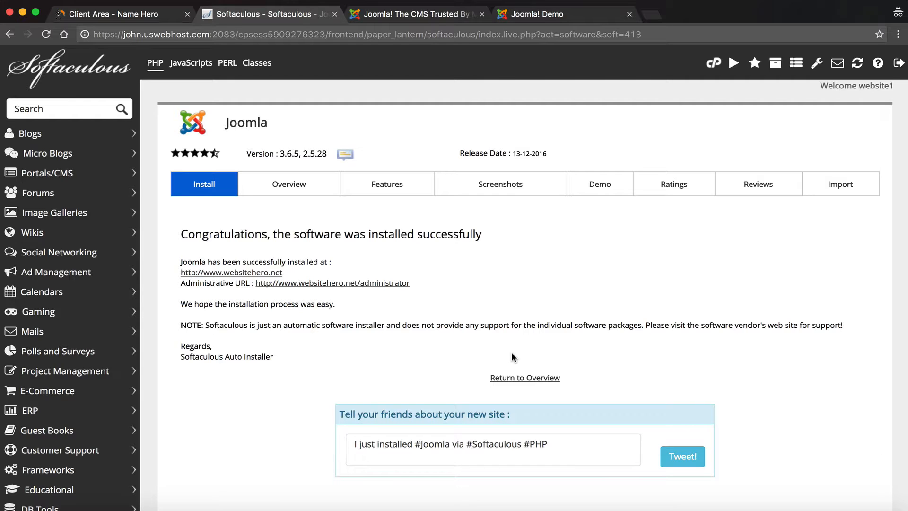
Step: Open the newly installed websitehero.net site in a new tab and scroll its homepage
left_click(246, 274)
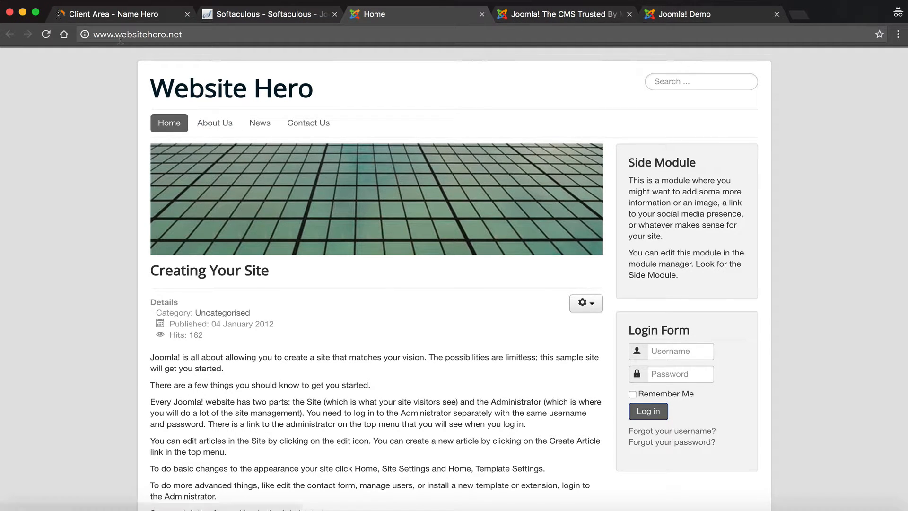
scroll(316, 122, "down", 4)
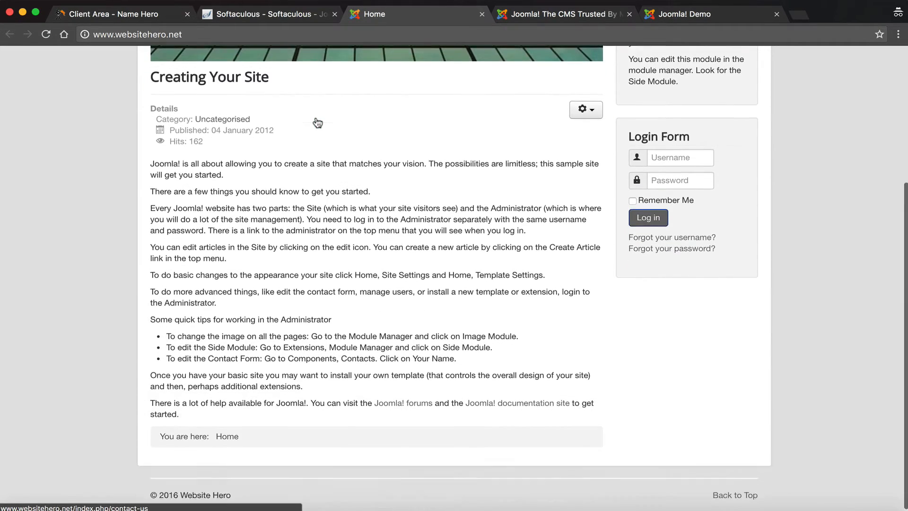
scroll(316, 122, "up", 2)
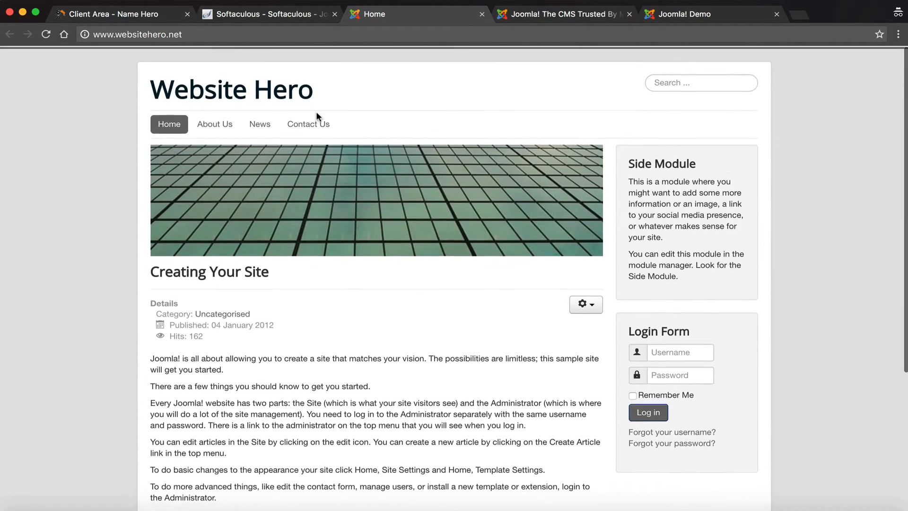
scroll(337, 325, "down", 3)
scroll(336, 325, "down", 5)
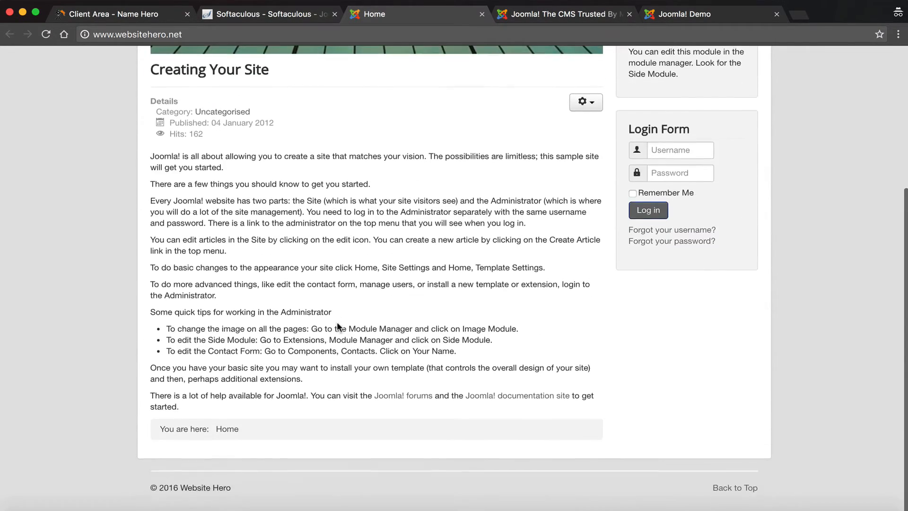
scroll(337, 325, "up", 8)
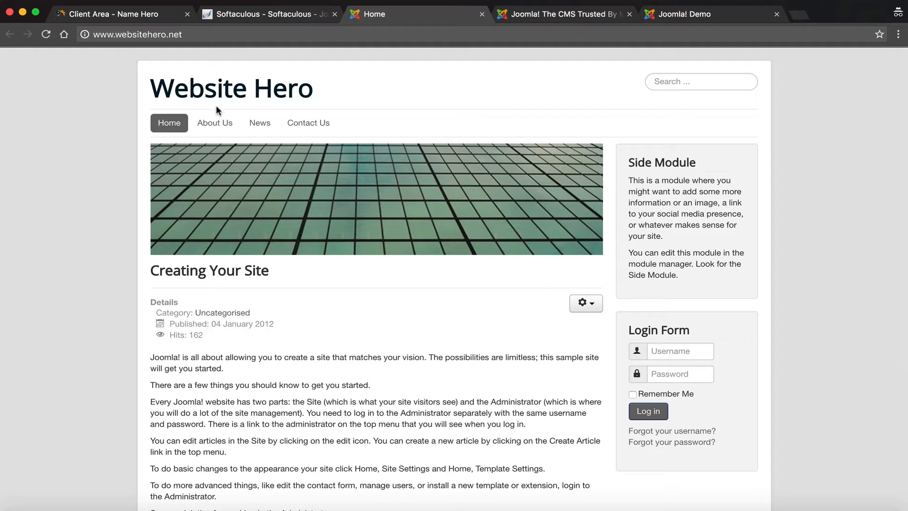
Step: Browse the About Us, News, Contact Us and Home pages, then return to Softaculous
left_click(217, 122)
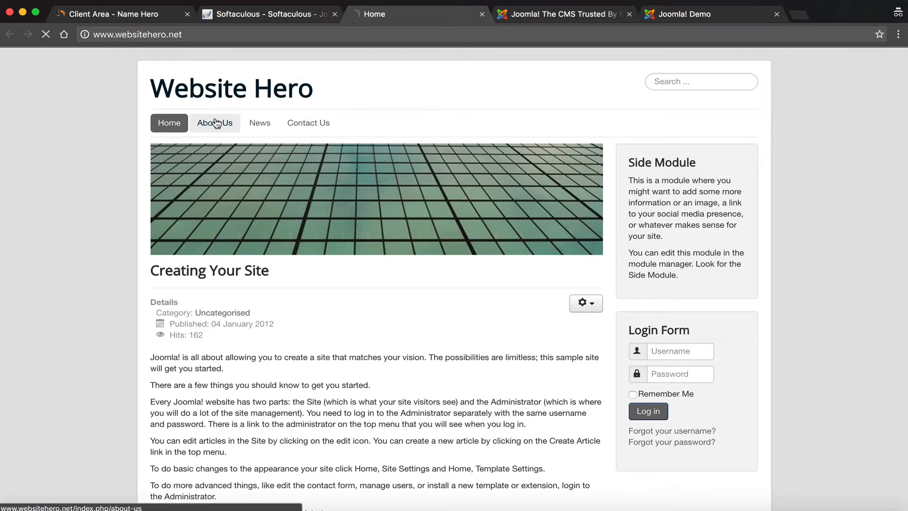
left_click(251, 125)
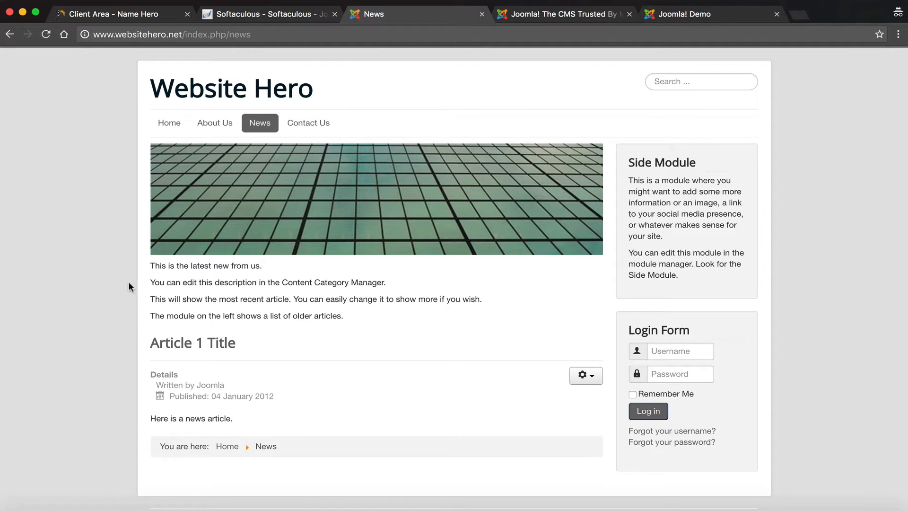
left_click(307, 122)
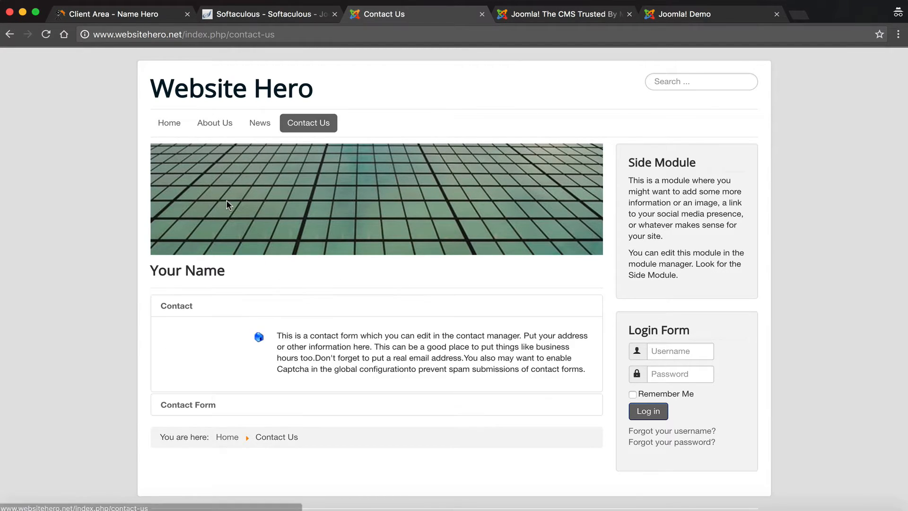
left_click(166, 126)
scroll(304, 341, "down", 4)
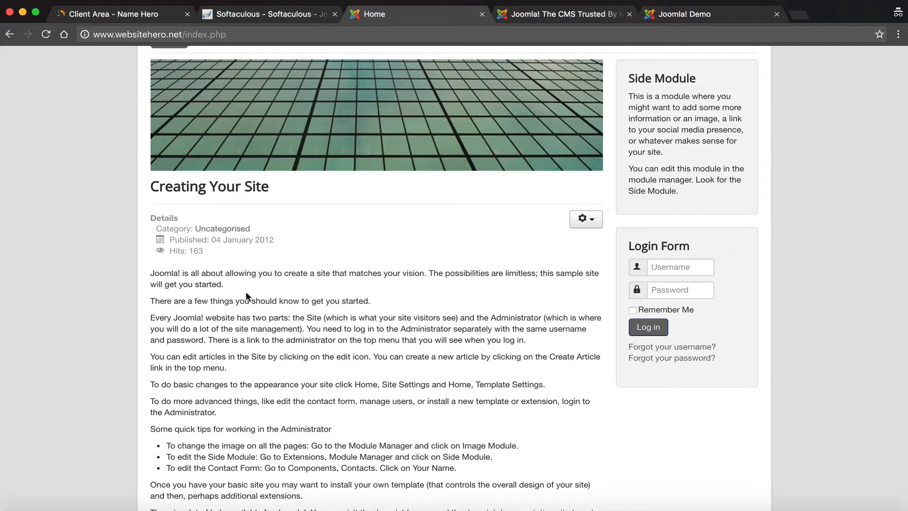
scroll(246, 297, "down", 2)
scroll(246, 297, "down", 4)
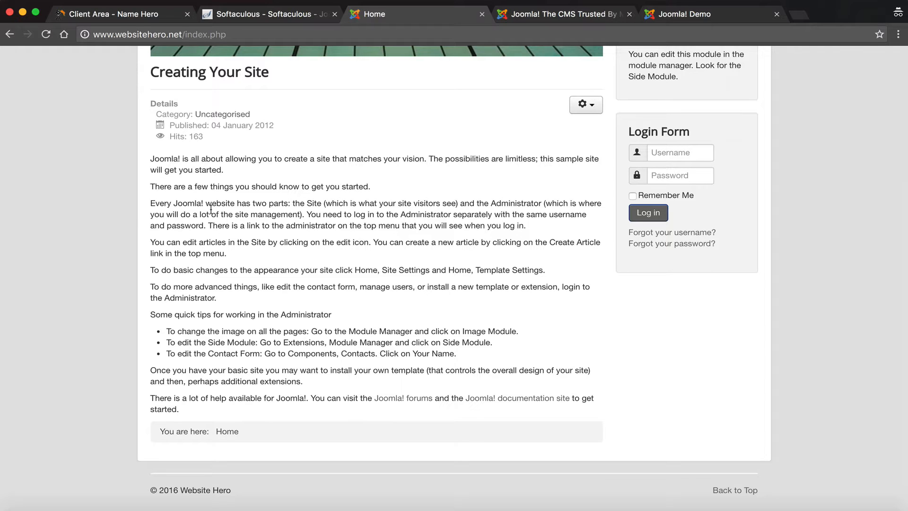
scroll(246, 98, "up", 10)
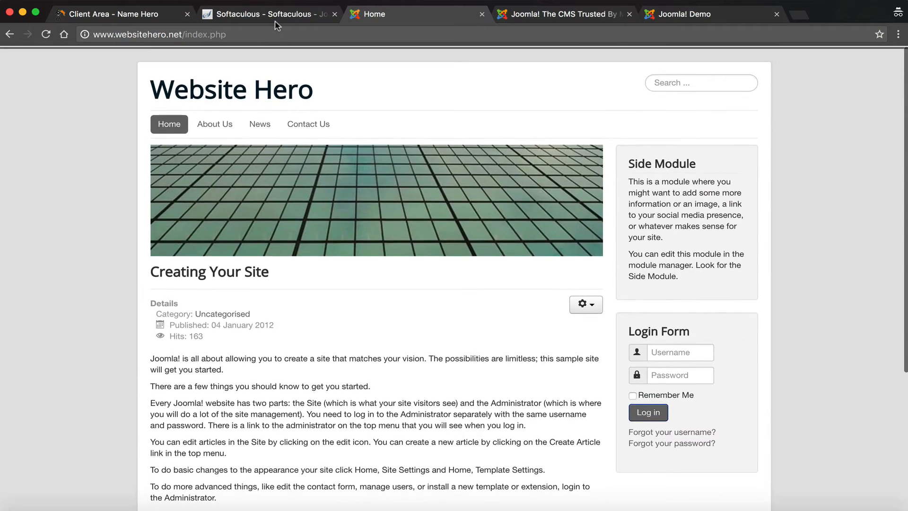
left_click(278, 14)
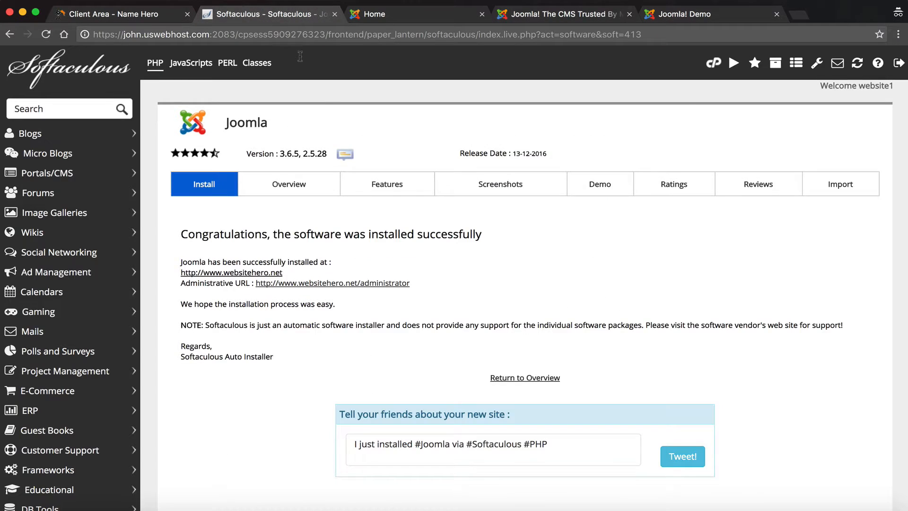
Step: Log in at the /administrator URL with the new admin username and the pasted password
left_click(335, 282)
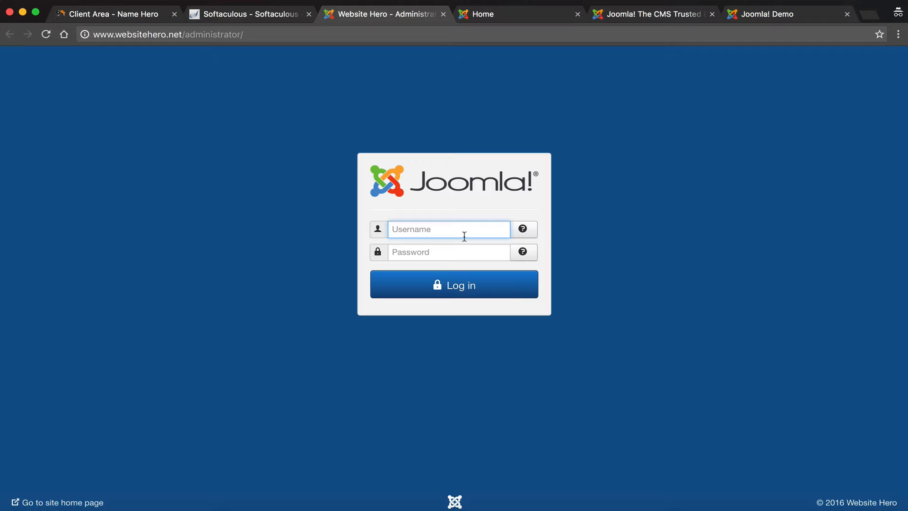
type("wh321")
left_click(487, 258)
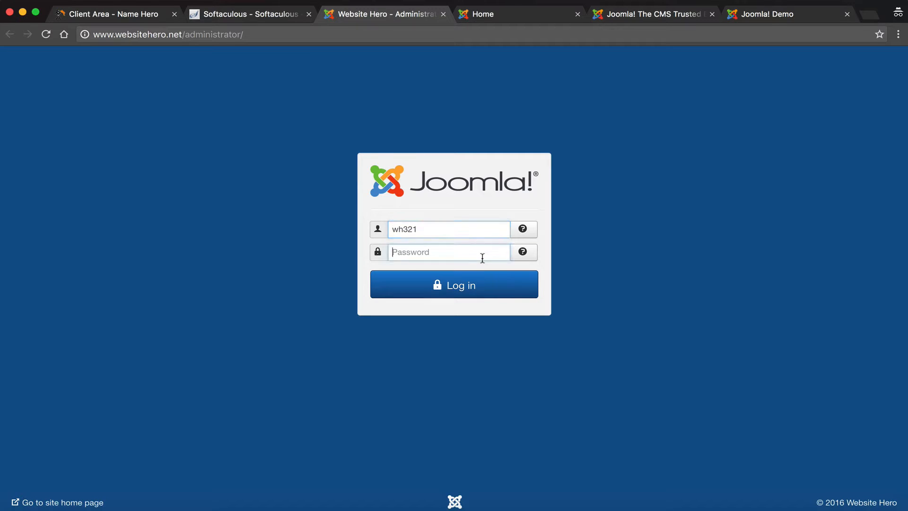
key("super+v")
left_click(445, 281)
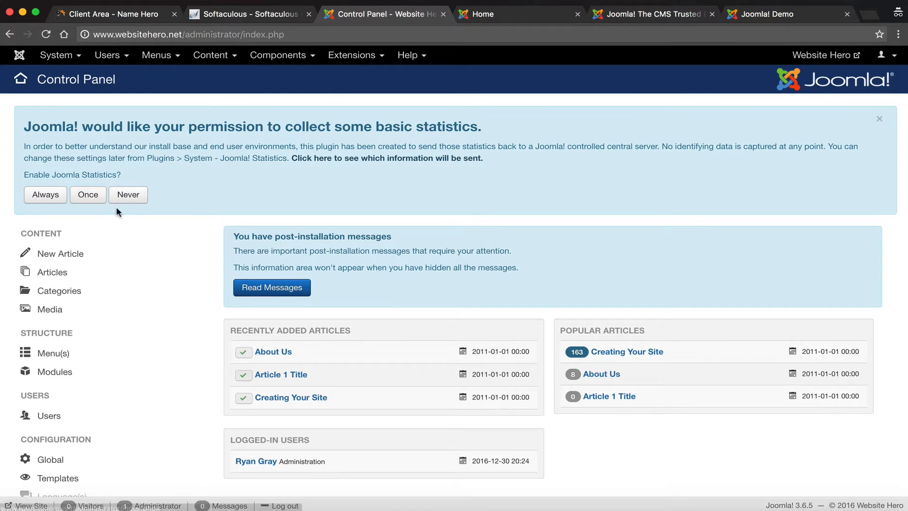
Step: Decline usage statistics with Never and open the Creating Your Site article for editing
left_click(129, 198)
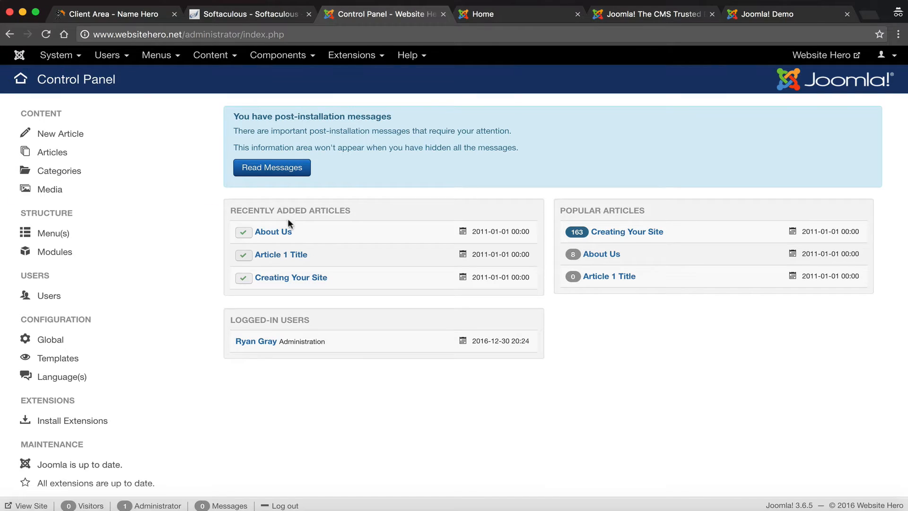
left_click(271, 277)
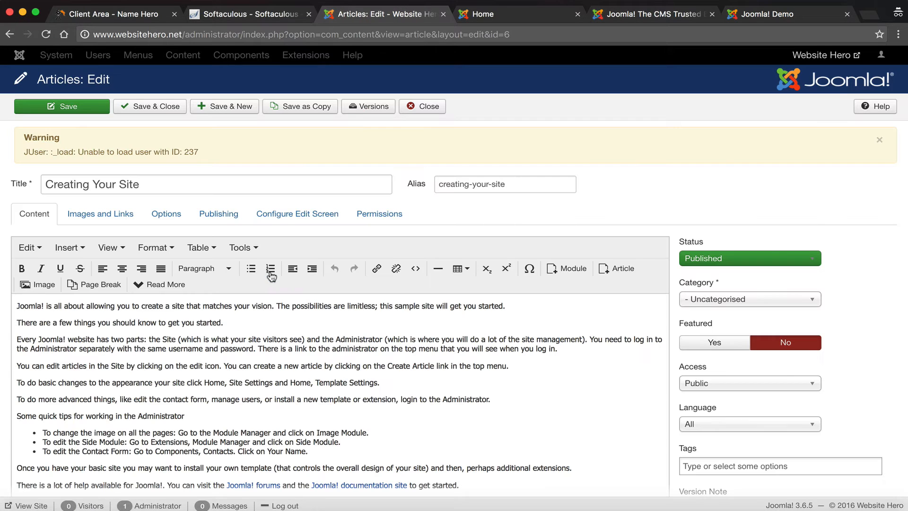
scroll(271, 278, "down", 5)
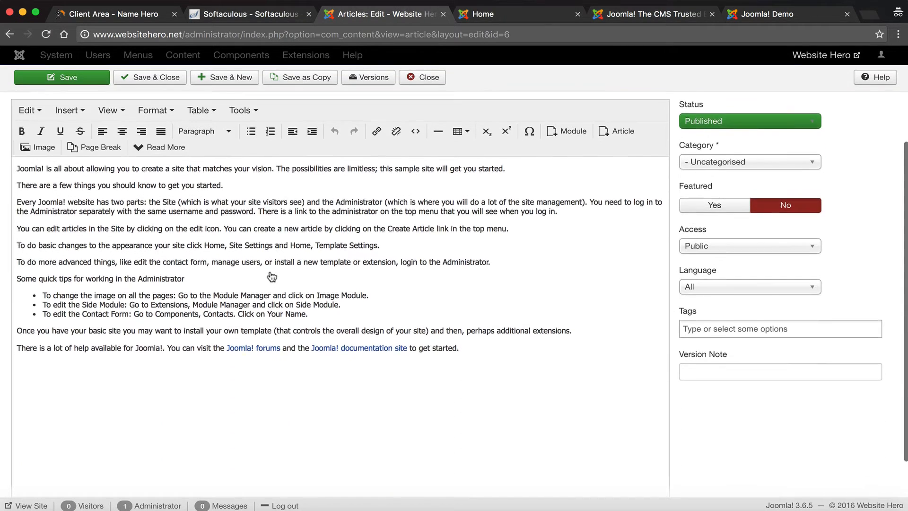
scroll(396, 278, "up", 2)
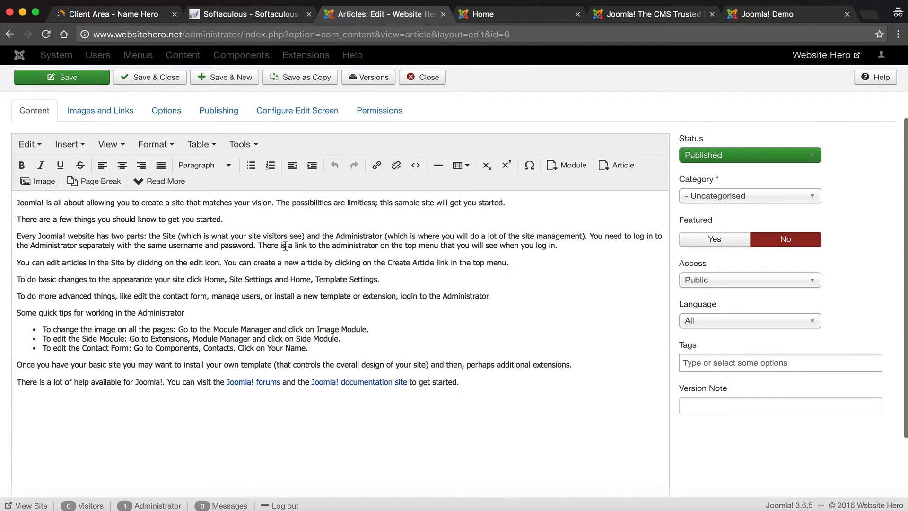
scroll(293, 247, "up", 2)
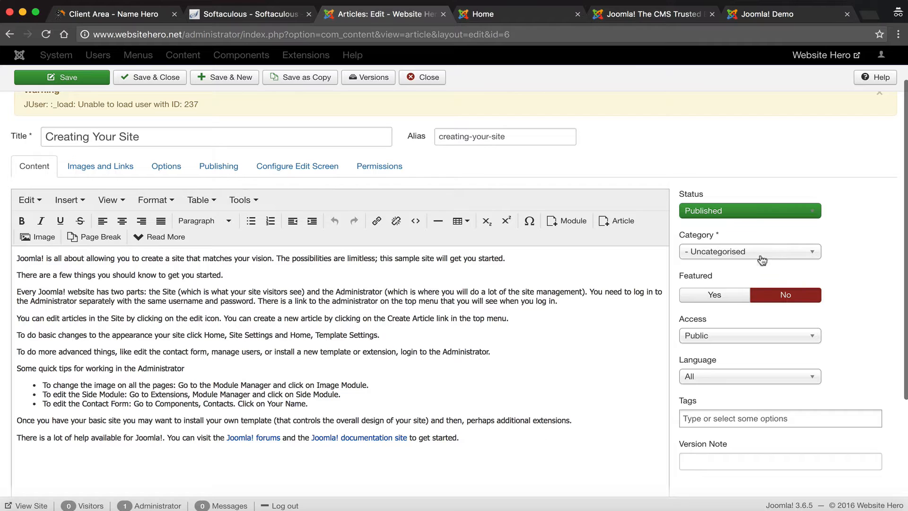
scroll(731, 294, "down", 1)
Step: Leave the article's access level at Public and bring the live homepage tab to the front
left_click(729, 297)
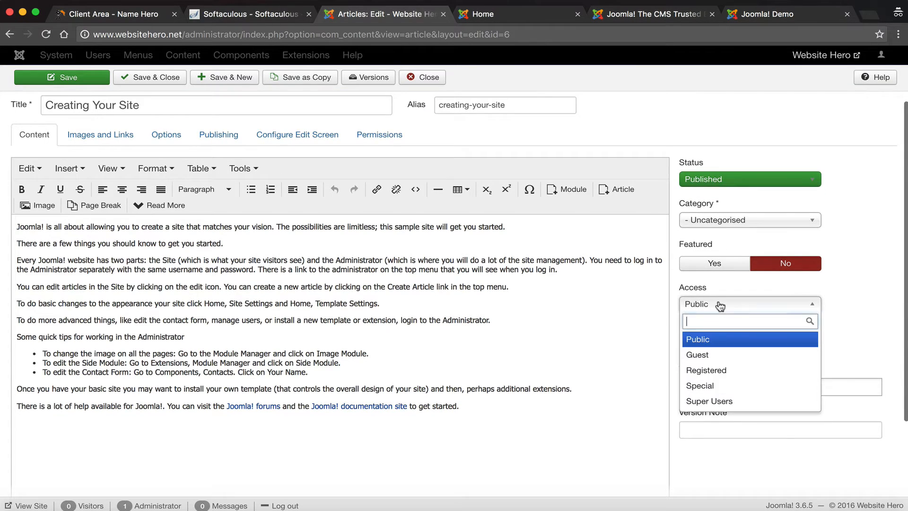
left_click(731, 280)
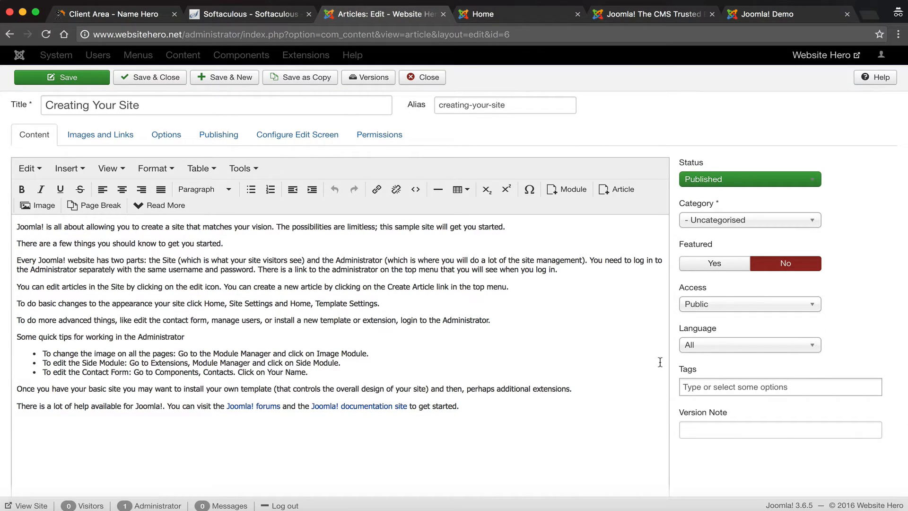
scroll(513, 350, "up", 3)
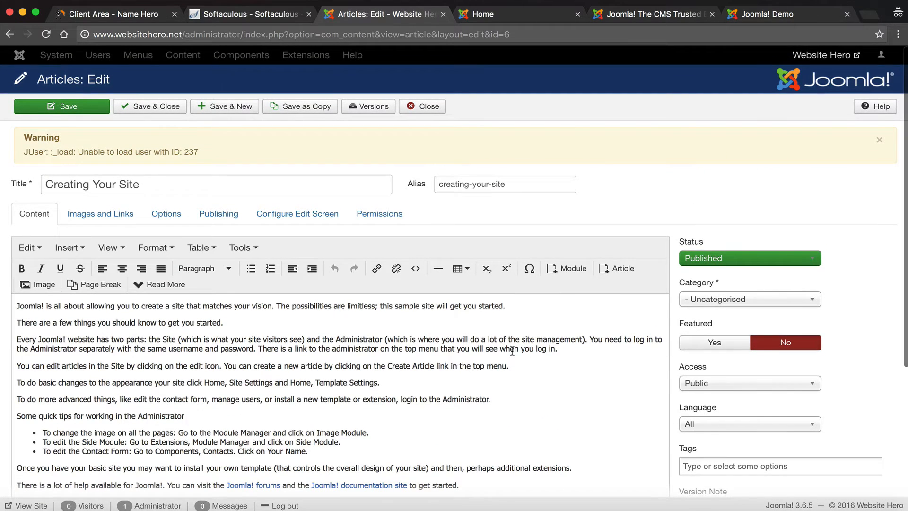
left_click(476, 17)
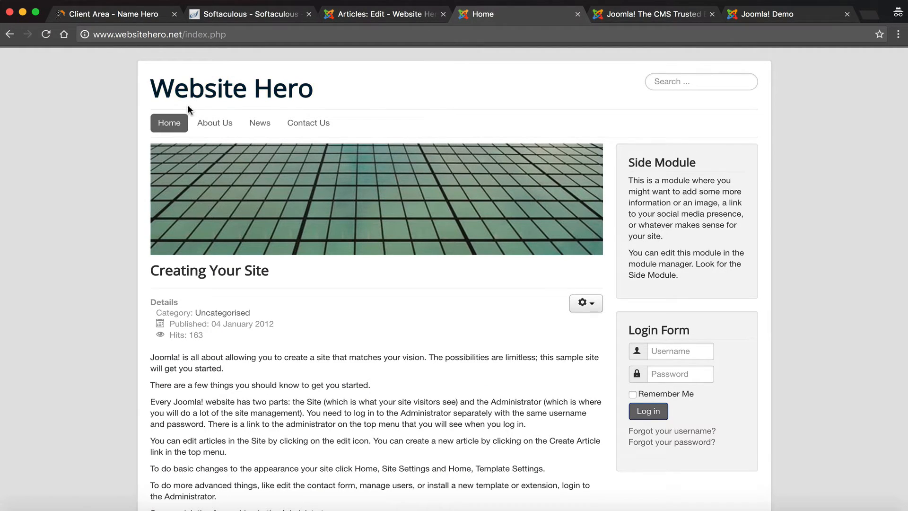
Step: Leave the Creating Your Site editor and go back to the Control Panel's Popular Articles list
scroll(161, 175, "down", 5)
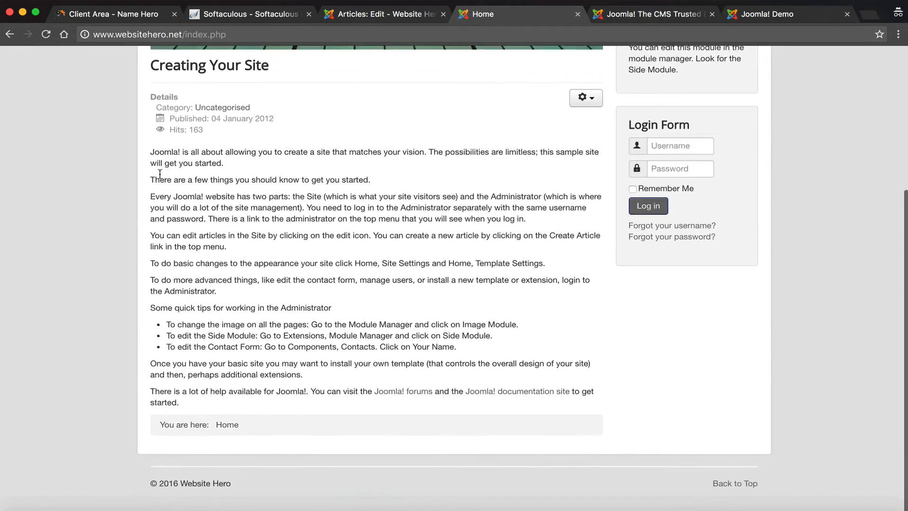
scroll(168, 170, "up", 5)
left_click(375, 16)
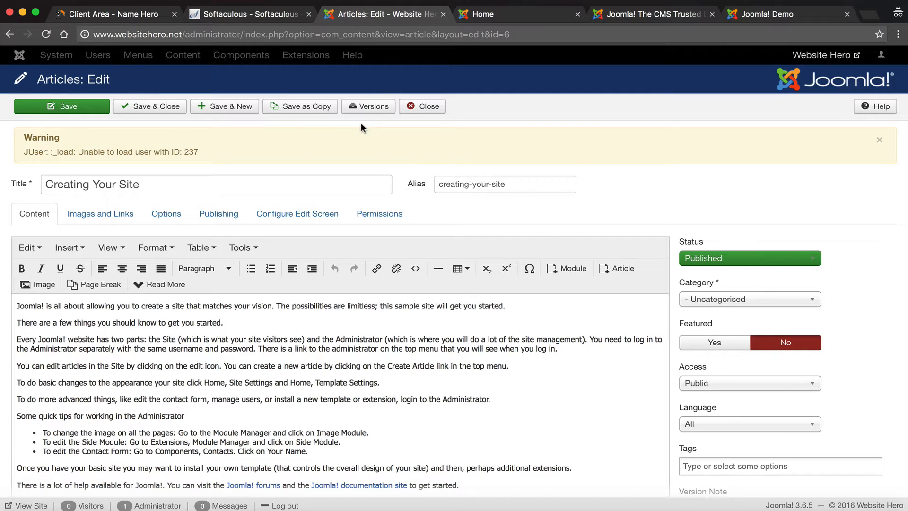
left_click(10, 35)
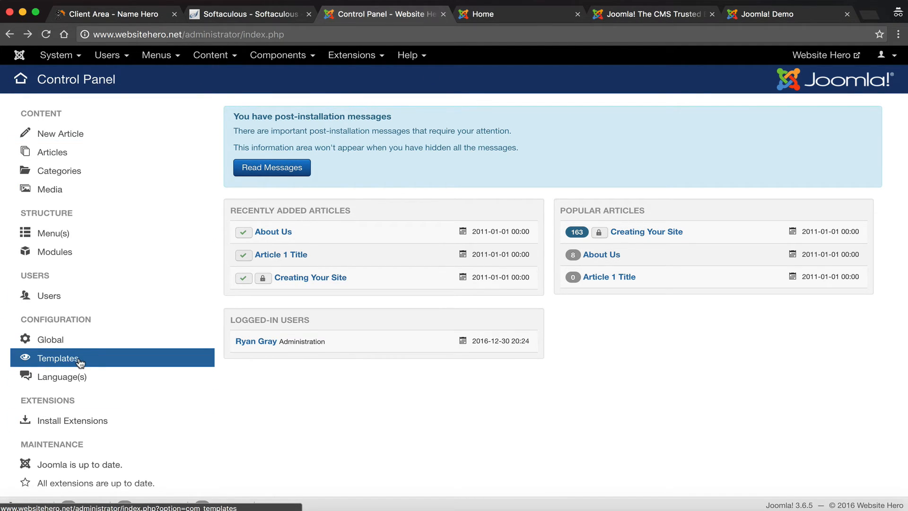
Step: Review the Joomla Help menu links, then open the Site Modules manager listing eight modules
scroll(80, 363, "down", 2)
scroll(79, 364, "up", 2)
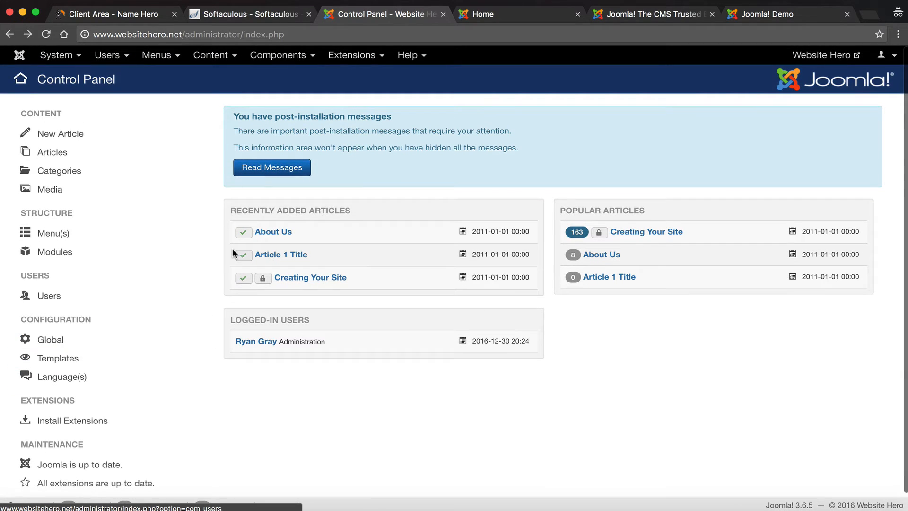
left_click(419, 57)
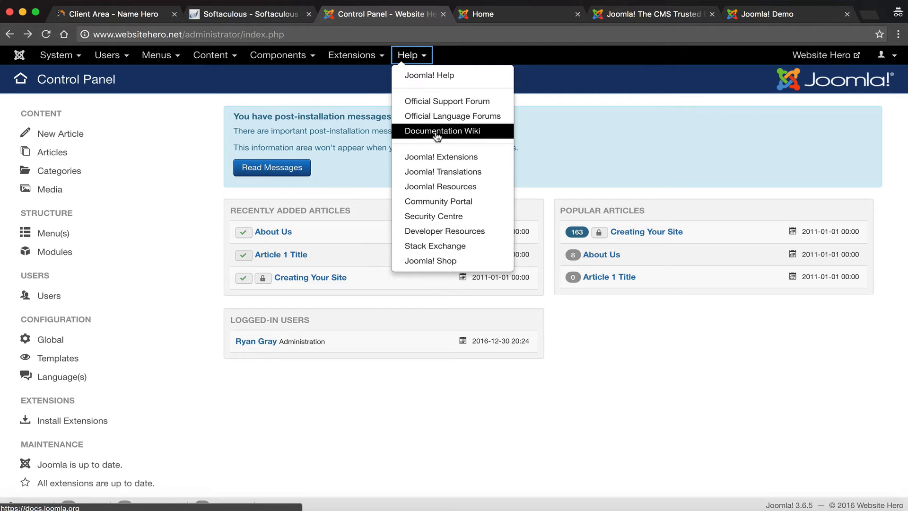
left_click(211, 248)
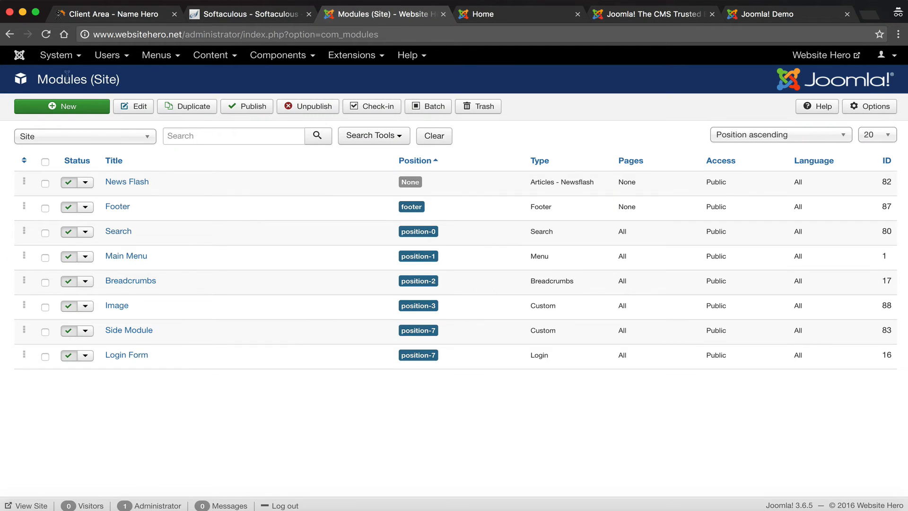
Step: Open the site Template Styles list, view the live site's News page, then return to the Beez3 and Protostar styles
left_click(11, 34)
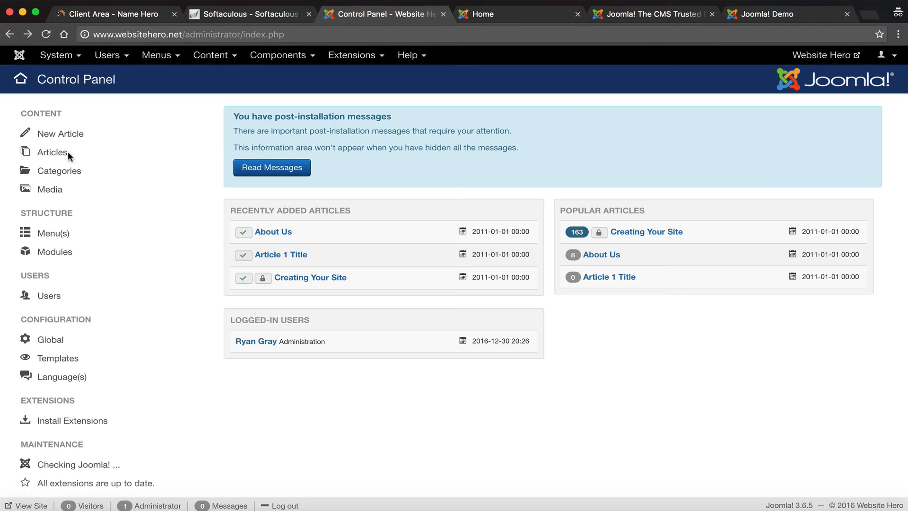
left_click(39, 358)
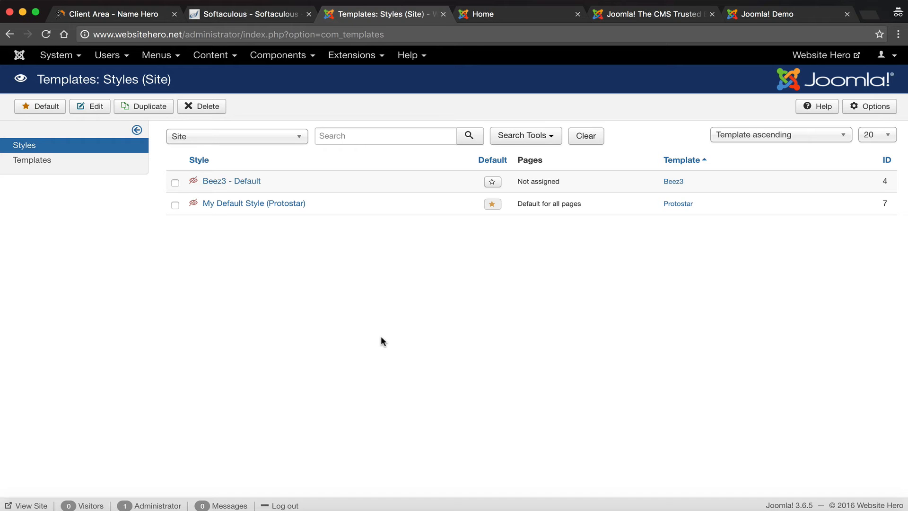
left_click(511, 14)
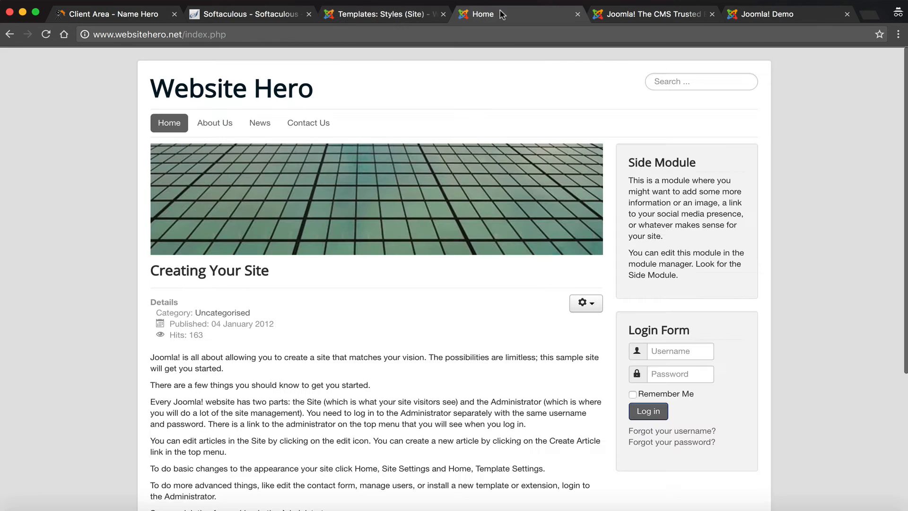
scroll(225, 303, "down", 2)
scroll(222, 297, "down", 5)
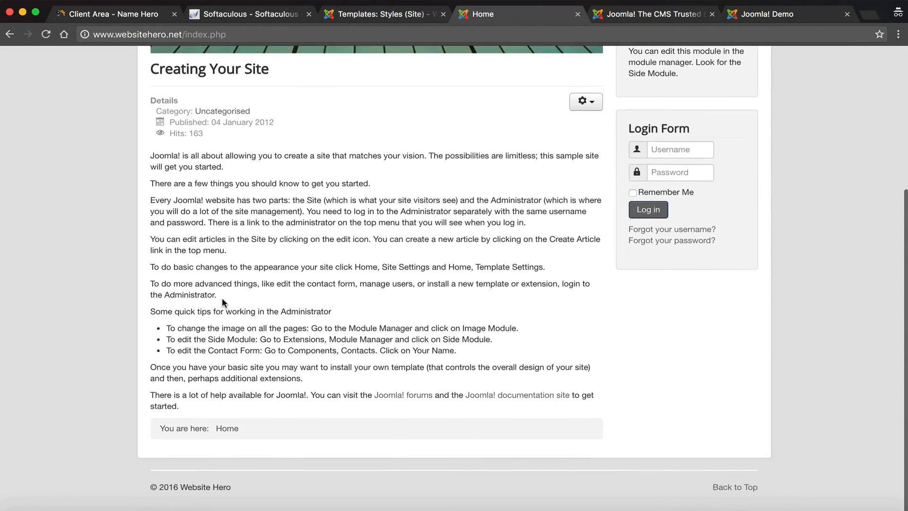
scroll(222, 297, "up", 8)
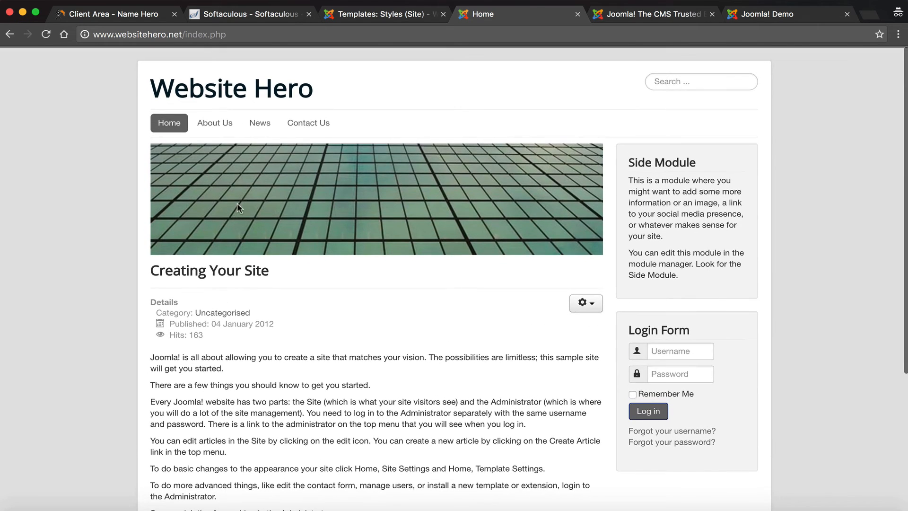
left_click(260, 123)
left_click(345, 13)
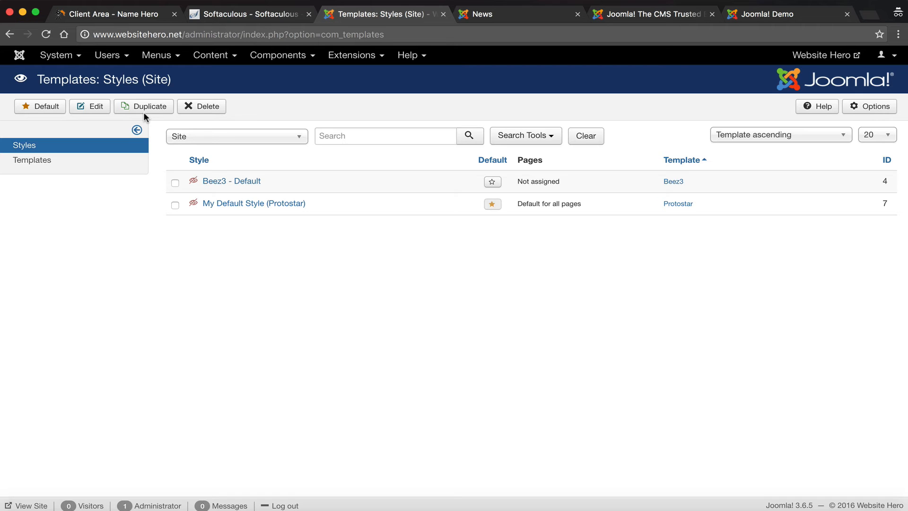
left_click(506, 17)
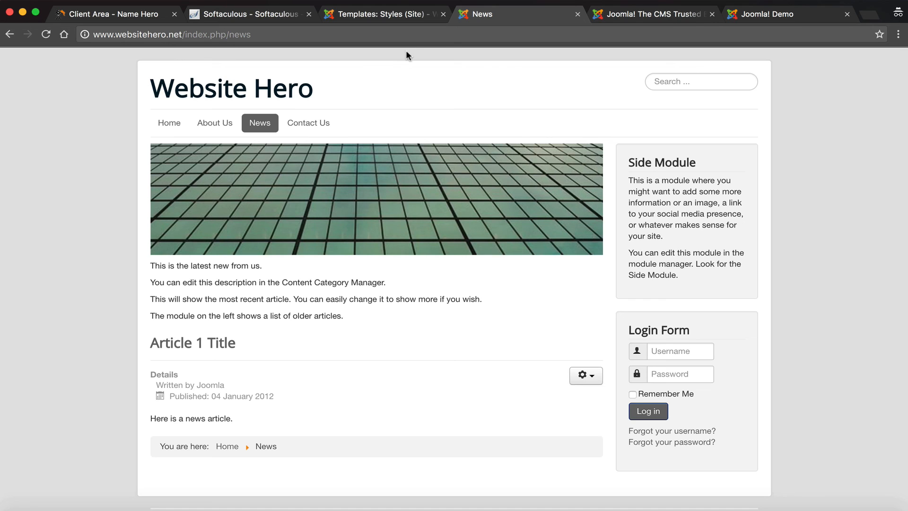
left_click(401, 19)
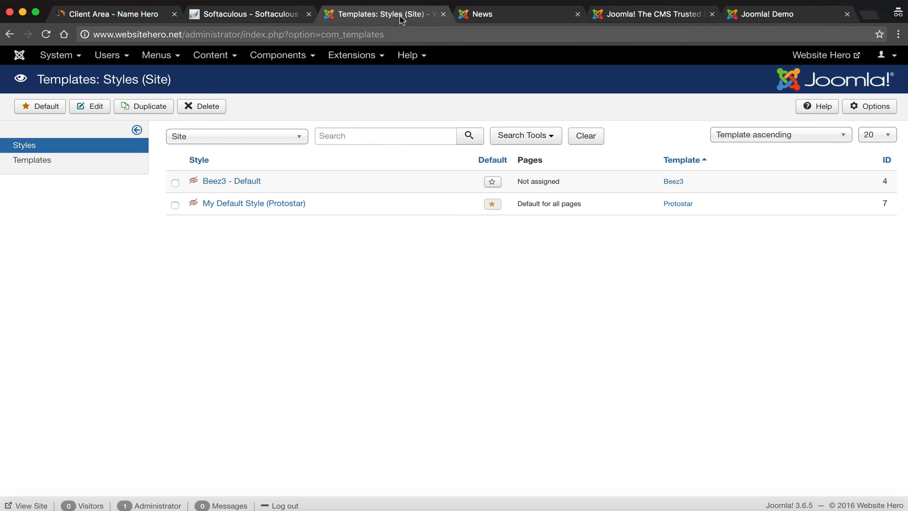